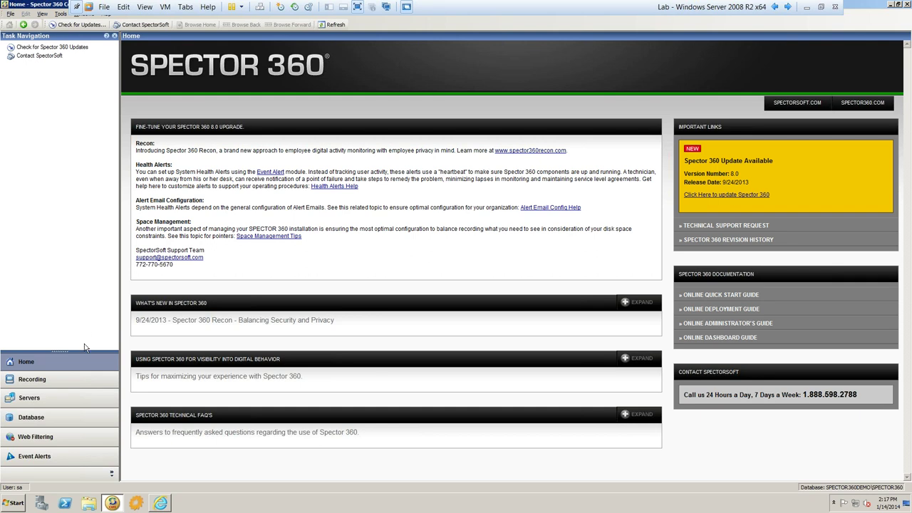
- Show the Recording Profiles list with its four profiles, including DEMO Profile and Initial Profile
click(70, 384)
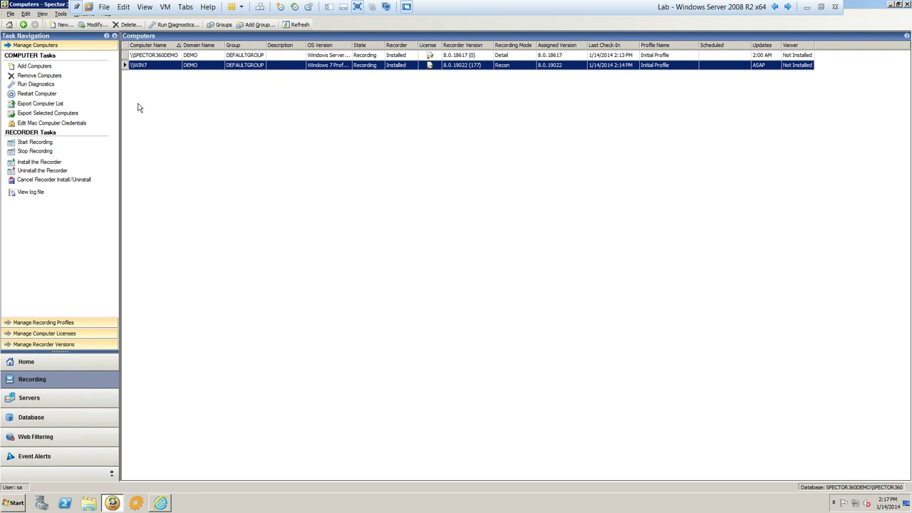
click(54, 323)
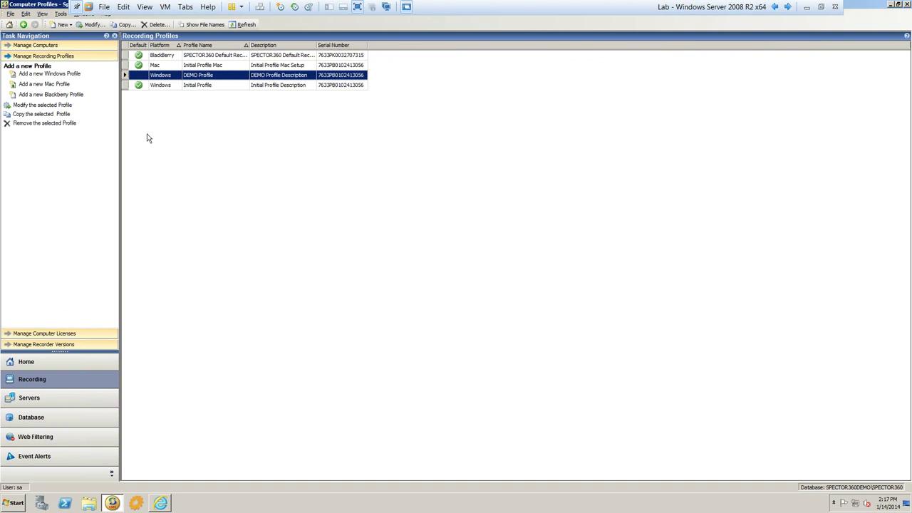
- Modify the Windows Initial Profile, keeping recorder version 8.0.19022, to open its Client Recorder Settings
click(168, 89)
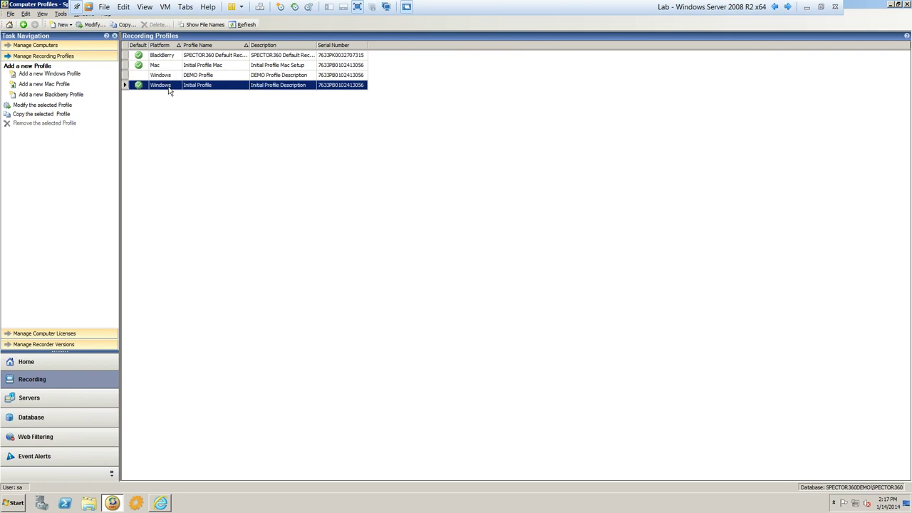
right_click(169, 87)
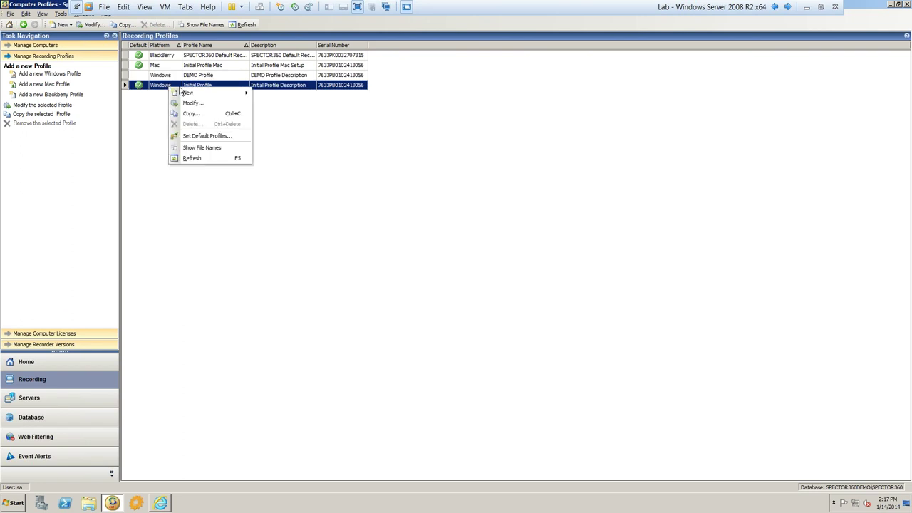
click(193, 103)
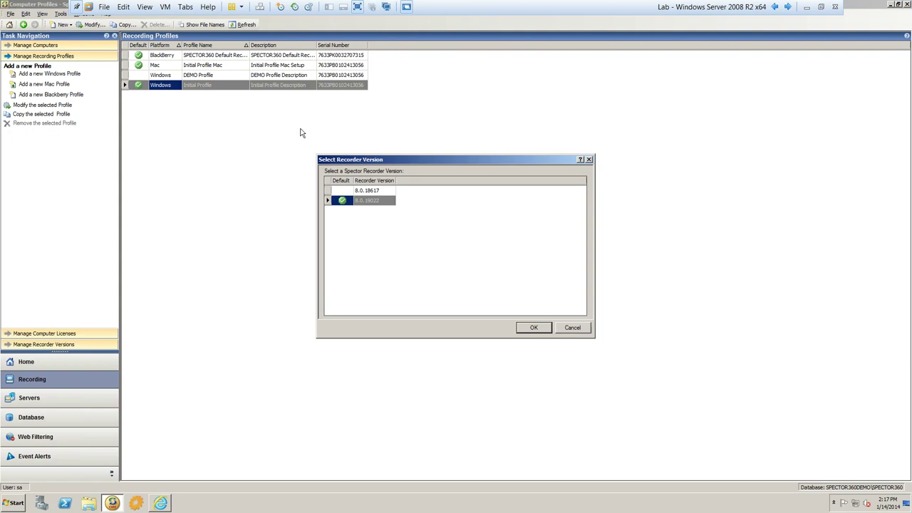
click(535, 328)
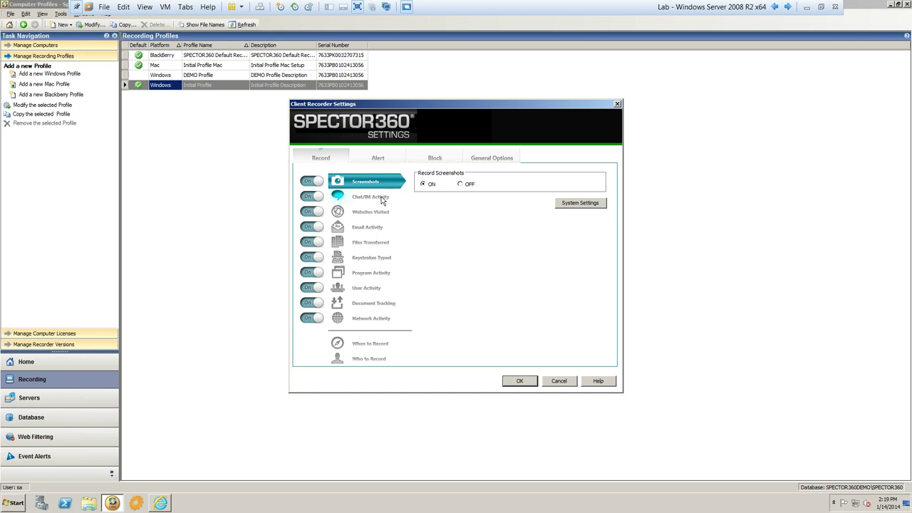
- Look through the Chat/IM Activity, Websites Visited, Email Activity and Files Transferred recording pages
click(382, 199)
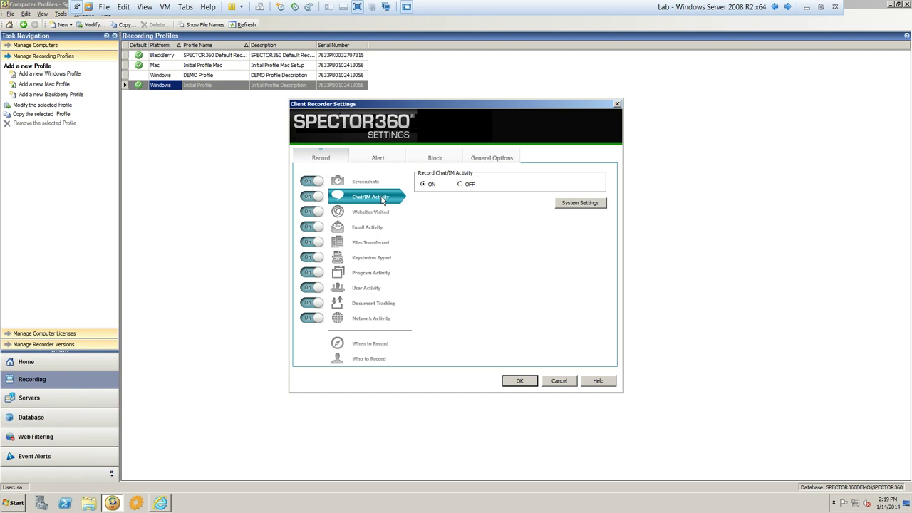
click(371, 213)
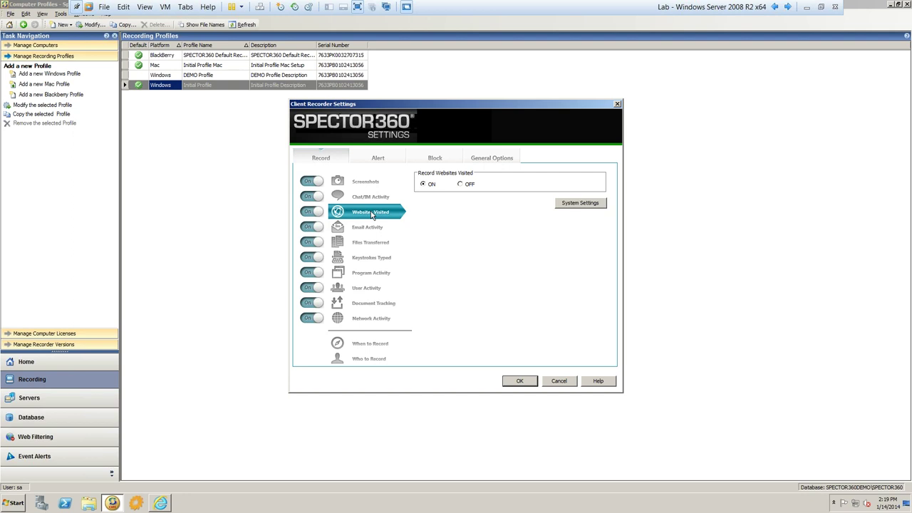
click(365, 227)
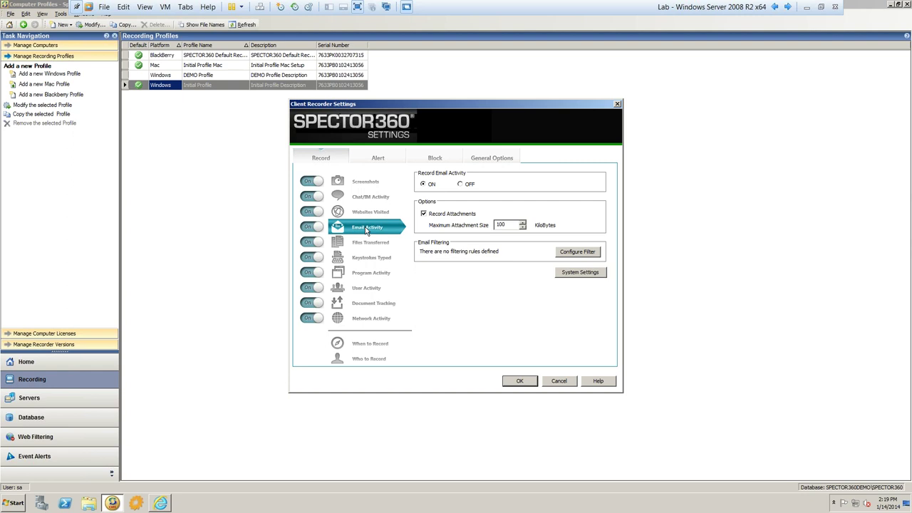
click(365, 242)
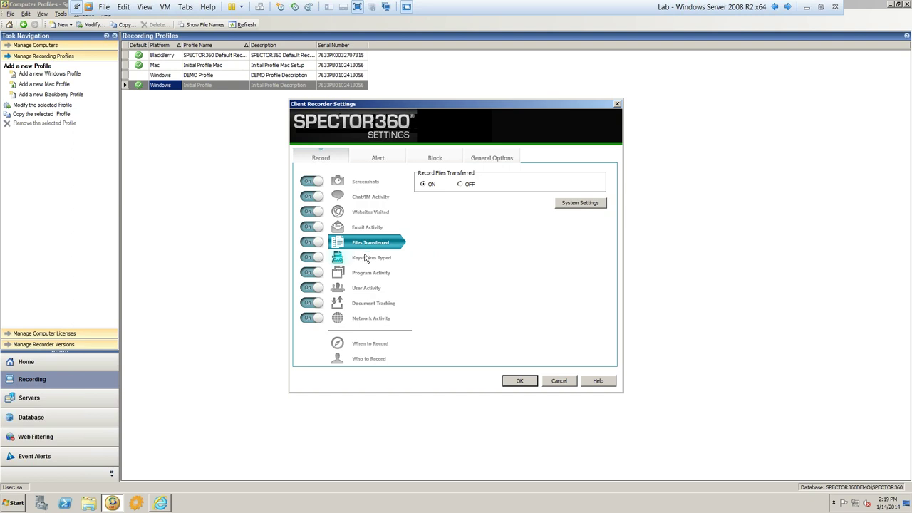
- Look through the Keystrokes Typed, Program Activity and User Activity recording pages
click(365, 258)
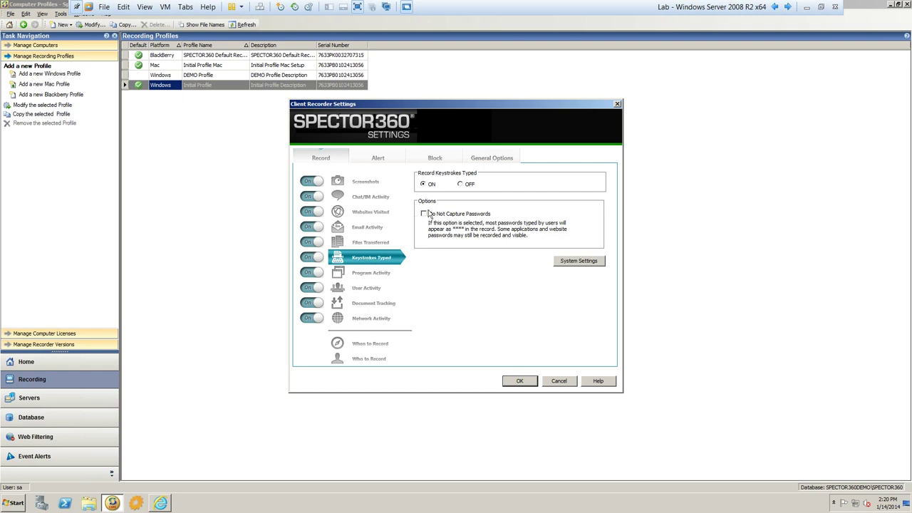
click(374, 275)
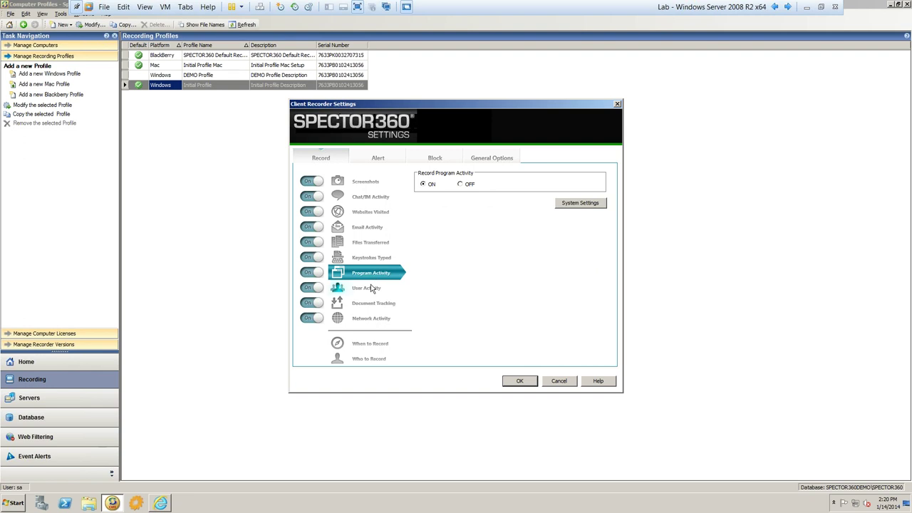
click(371, 288)
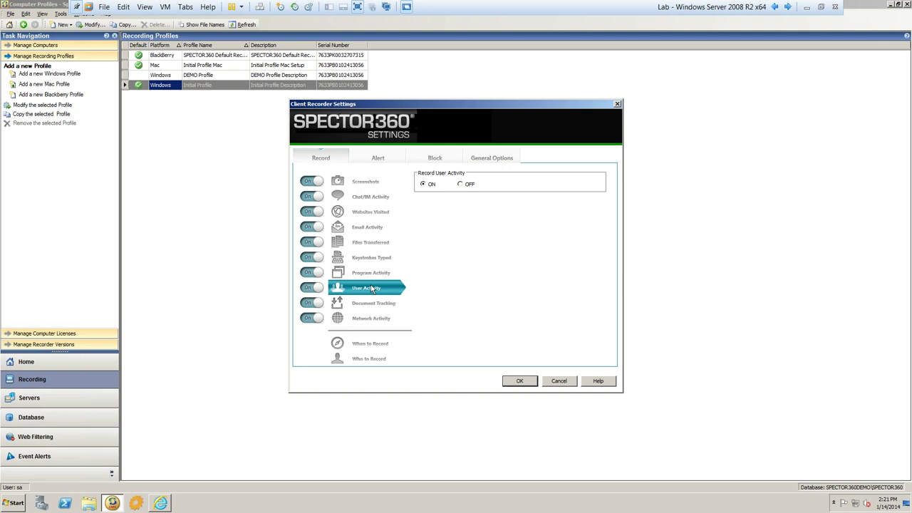
- Review the Document Tracking file options and confirm the Initial Profile's settings with OK
click(370, 303)
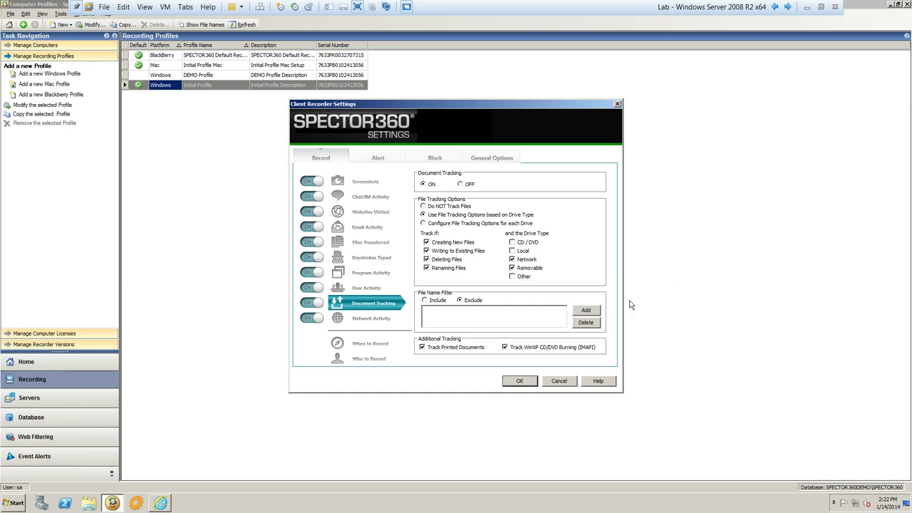
click(520, 381)
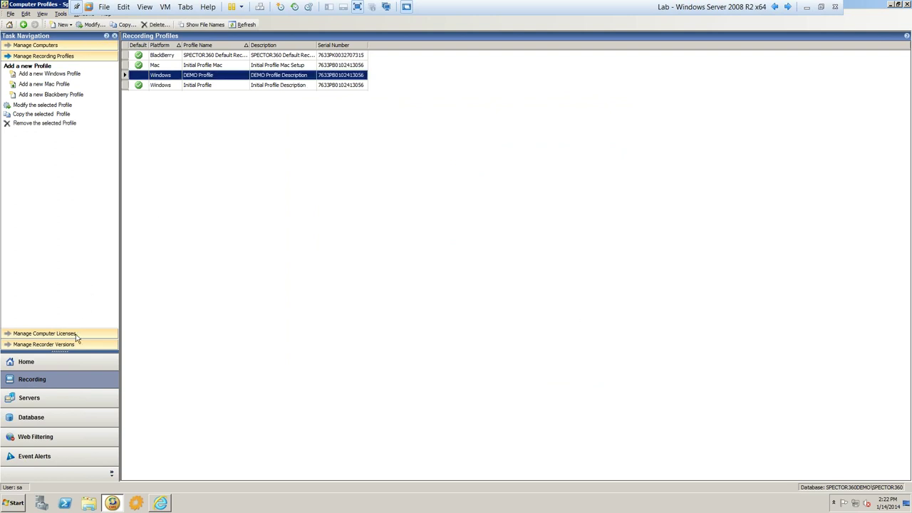
- Glance at the web filtering summary and categories, then move to the Event Alerts section
click(65, 442)
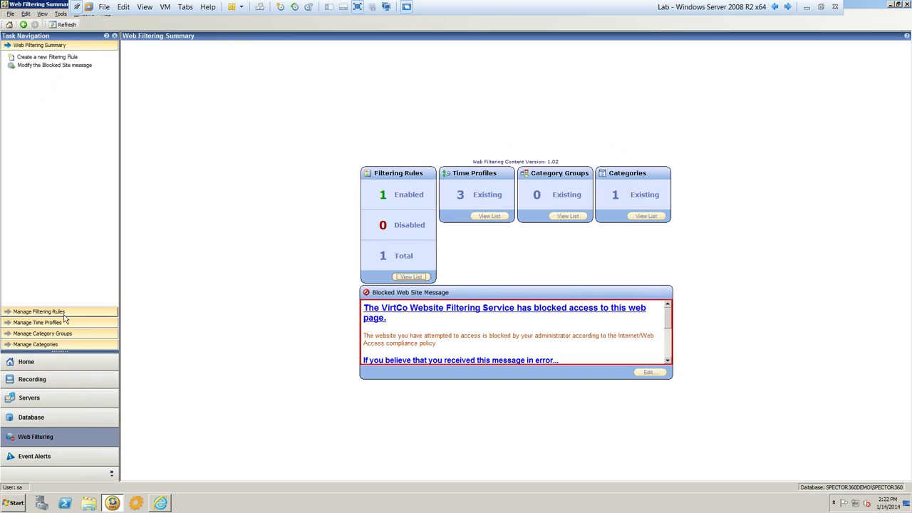
click(57, 345)
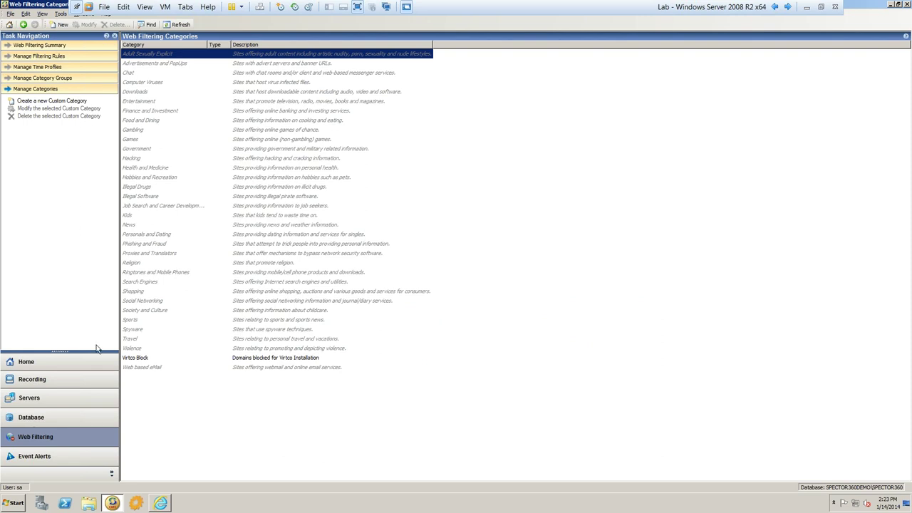
click(49, 457)
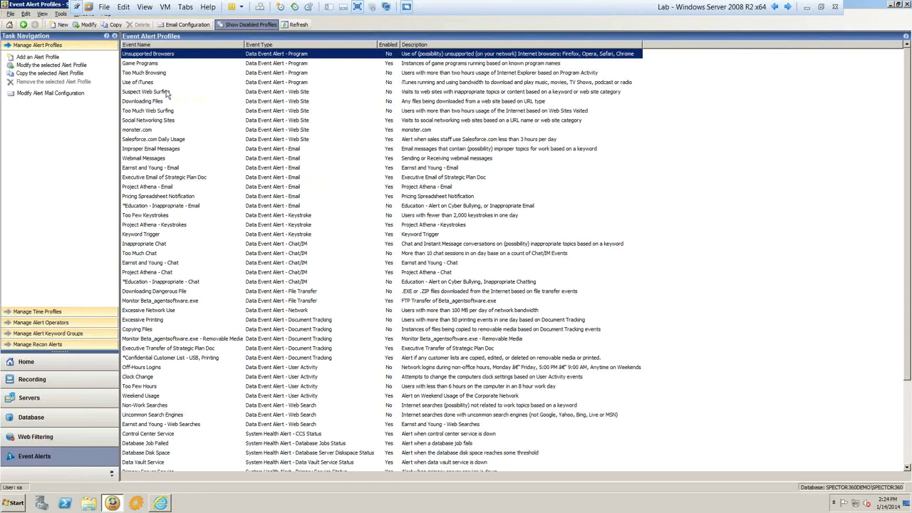
- Select the disabled Suspect Web Surfing website alert in the Event Alert Profiles list
click(167, 92)
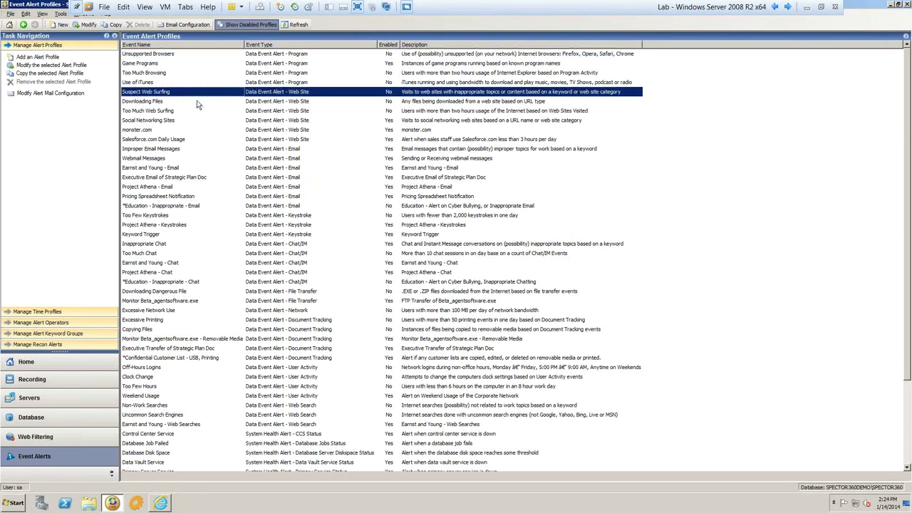
- Open Suspect Web Surfing, check its What, Who and When tabs, then close it
double_click(197, 94)
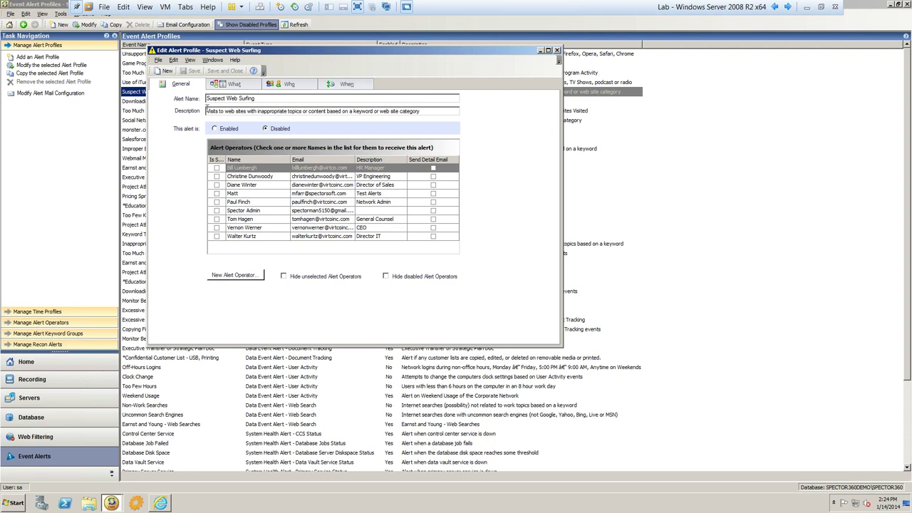
click(234, 84)
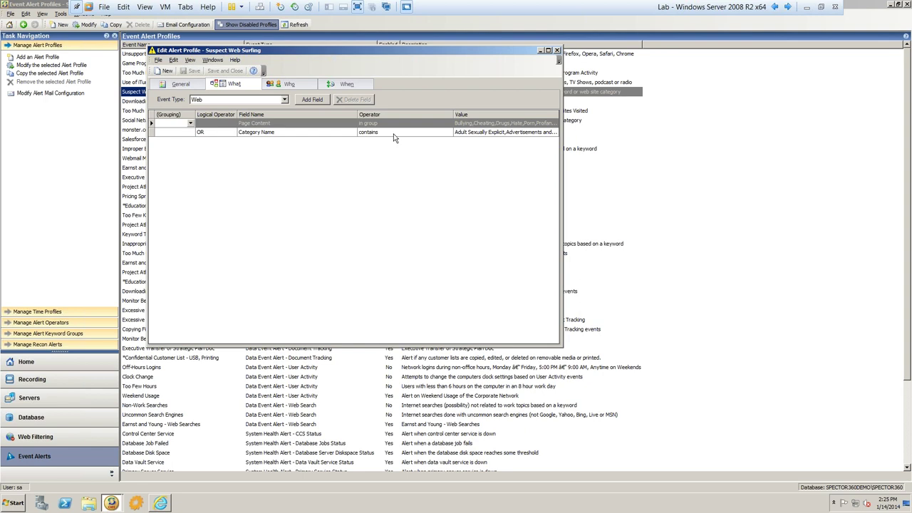
click(300, 85)
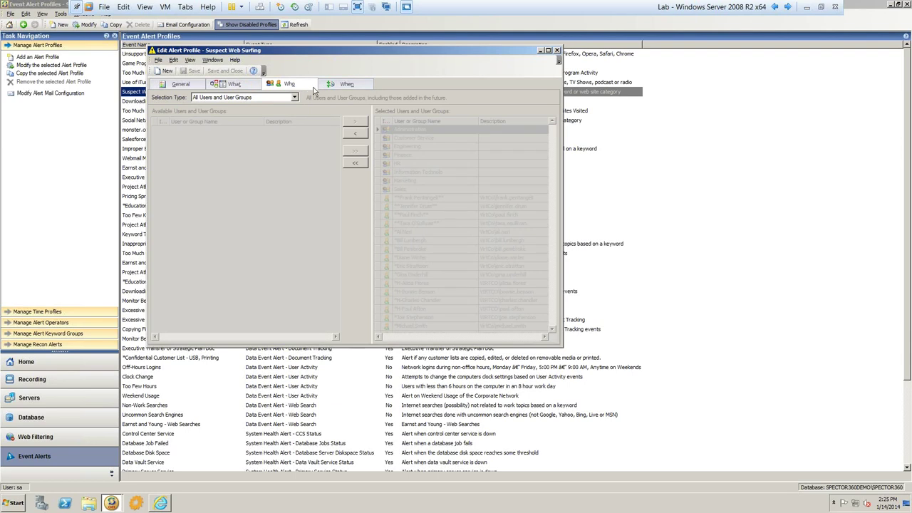
click(235, 84)
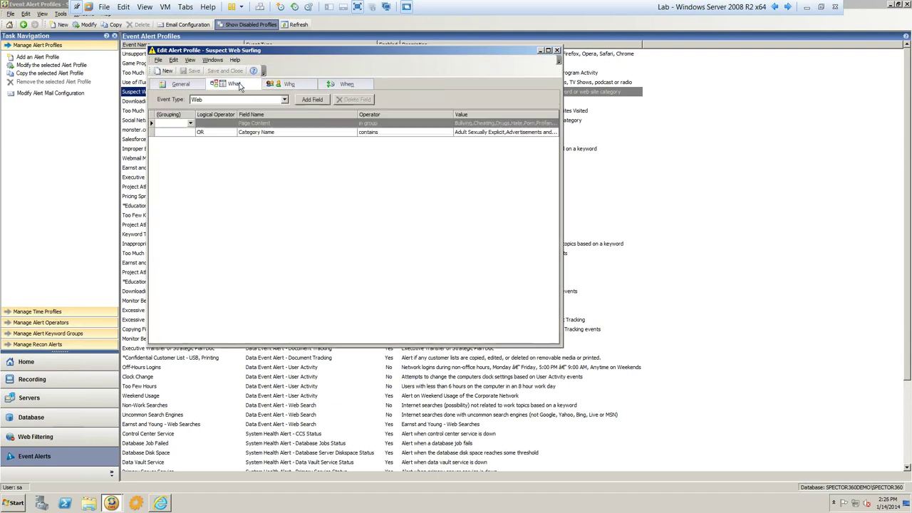
click(345, 84)
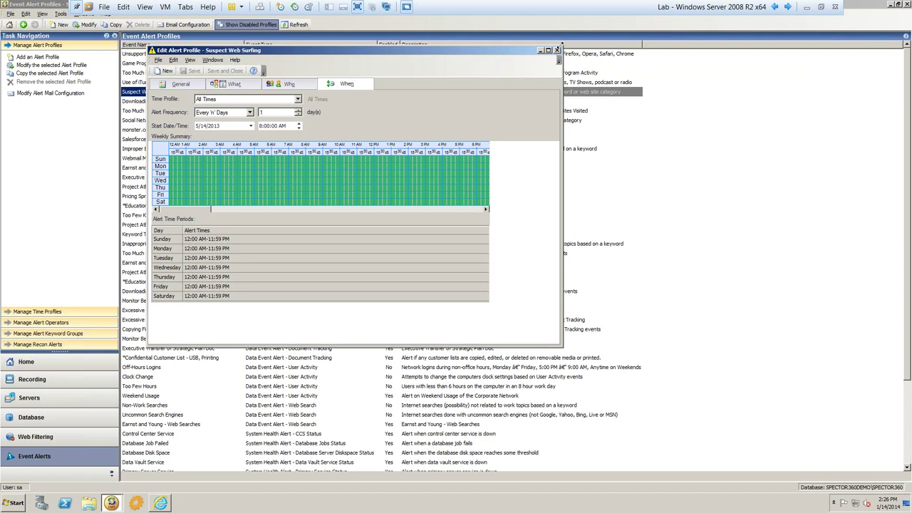
click(558, 50)
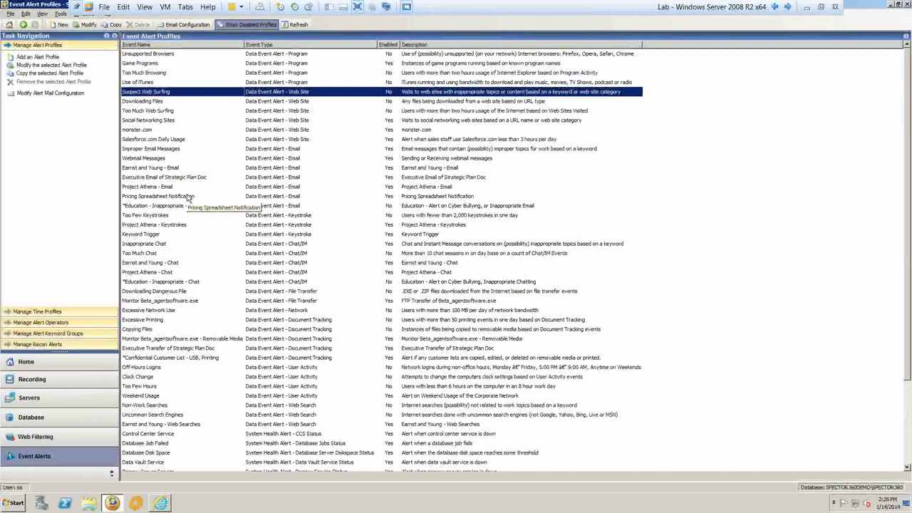
double_click(158, 322)
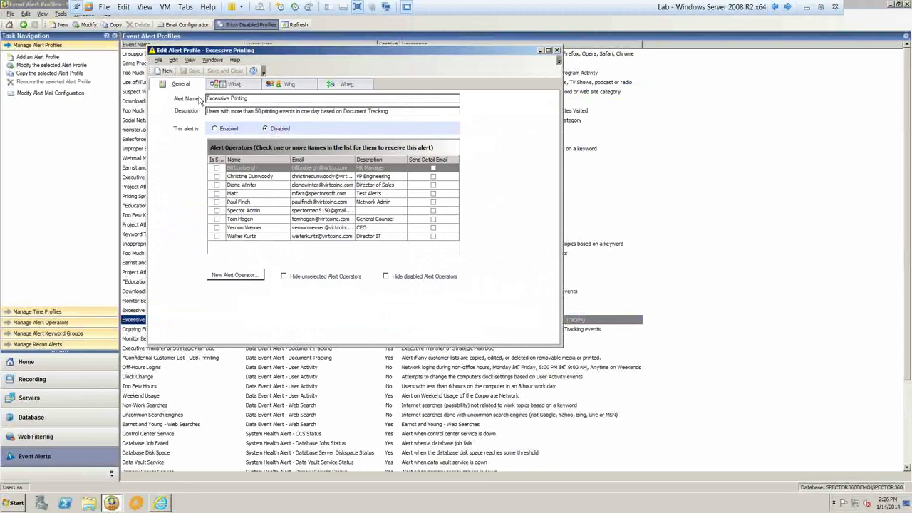
click(236, 84)
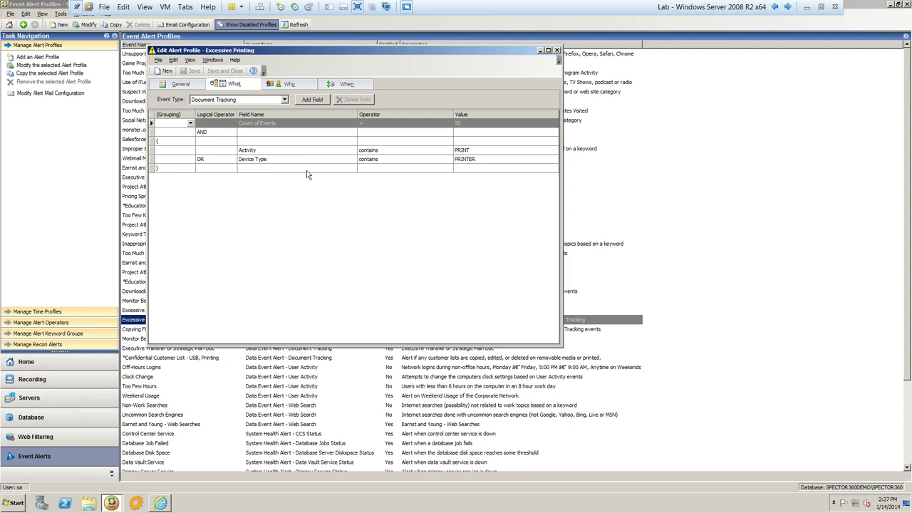
click(558, 51)
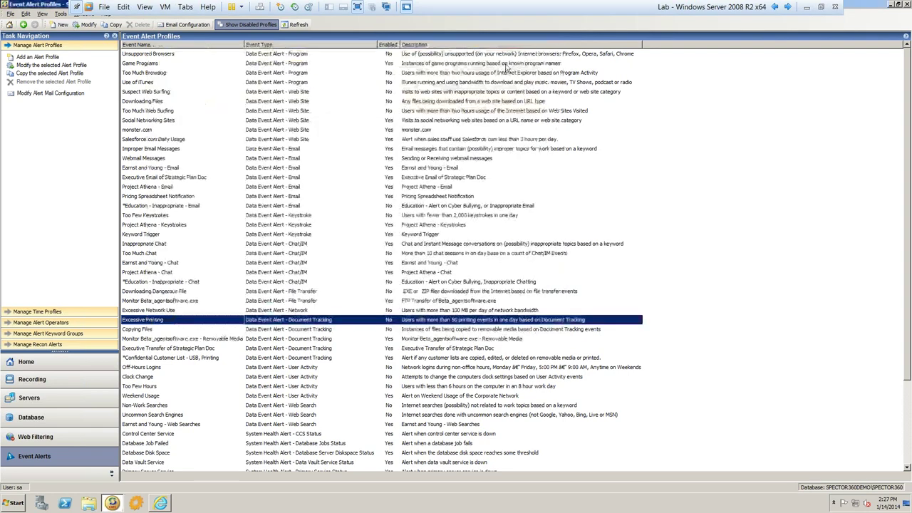
double_click(143, 234)
click(235, 85)
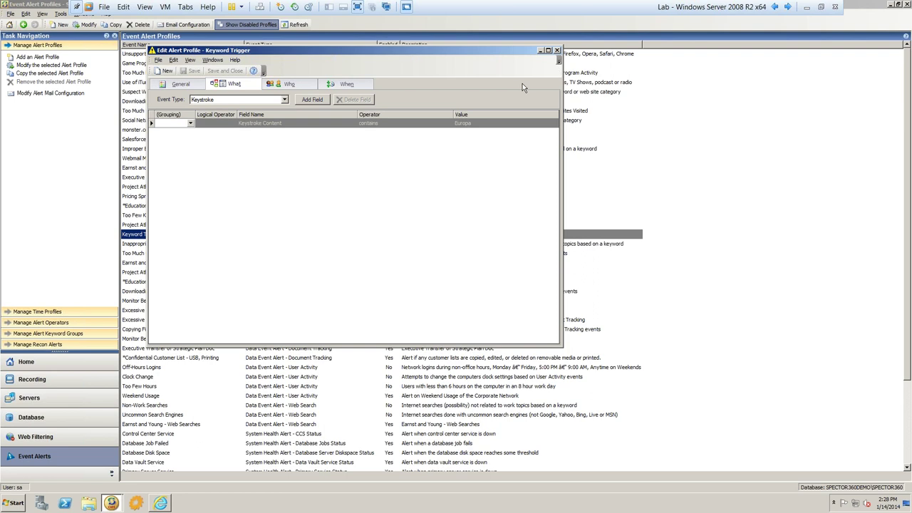
click(557, 51)
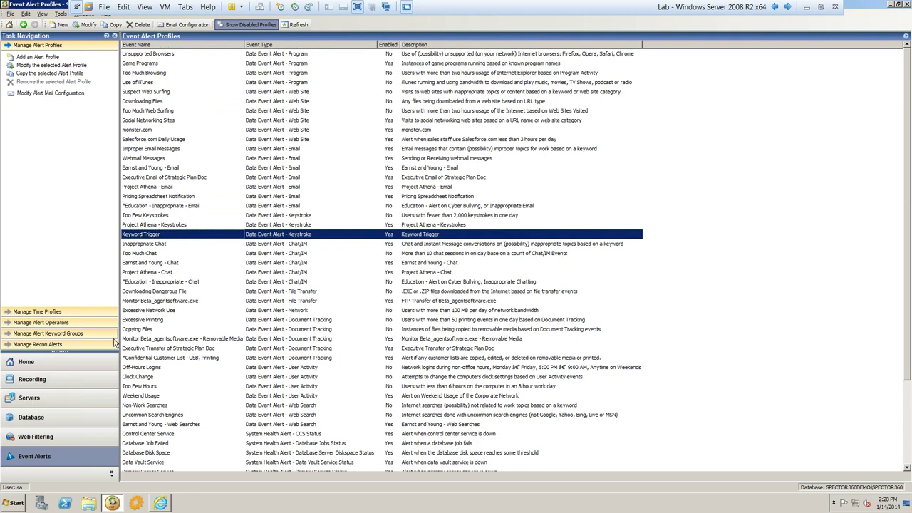
- Launch Spector 360 Dashboard and log in with the SQL password
click(136, 503)
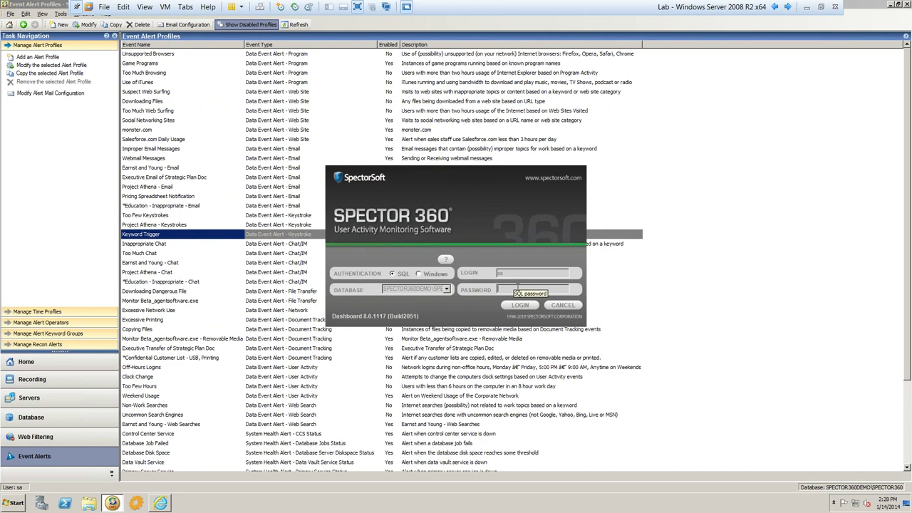
text(pa)
key(Return)
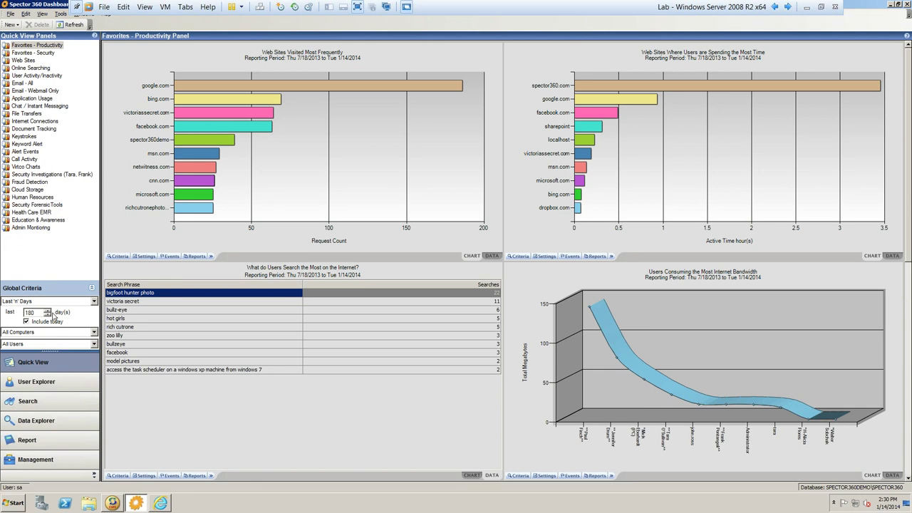
click(94, 302)
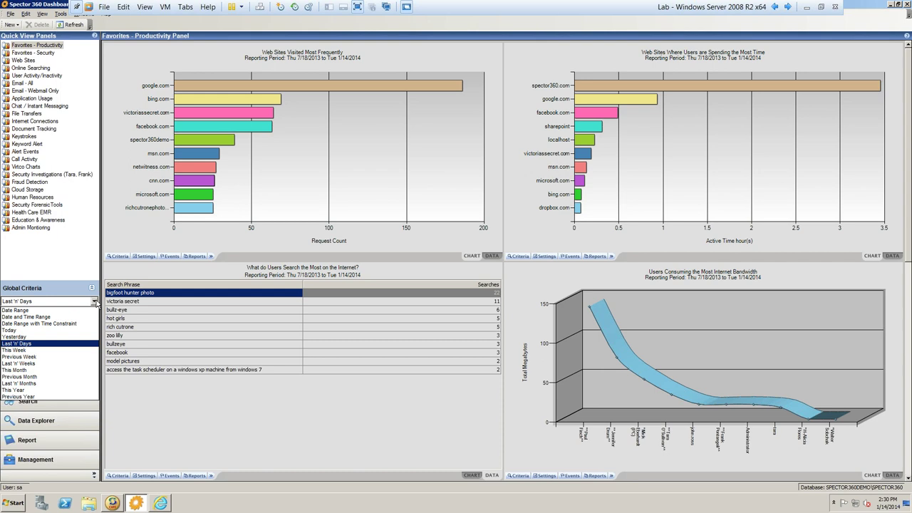
click(95, 302)
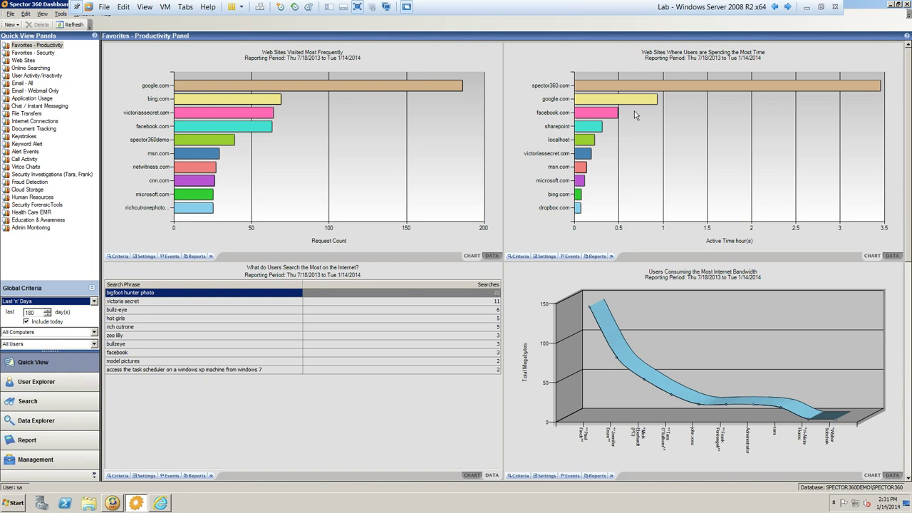
mouse_move(617, 116)
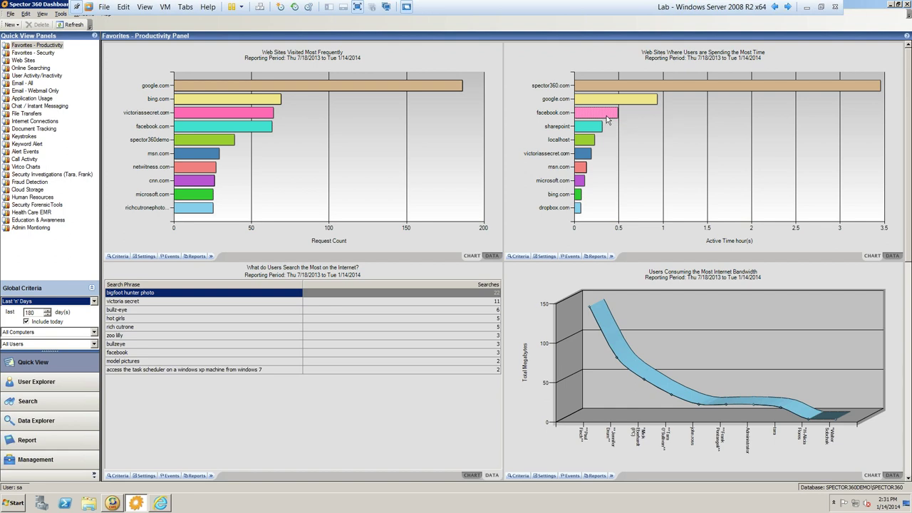
- Open the time-spent chart's Event Criteria tab and leave the Domain filter on All Domains
click(521, 256)
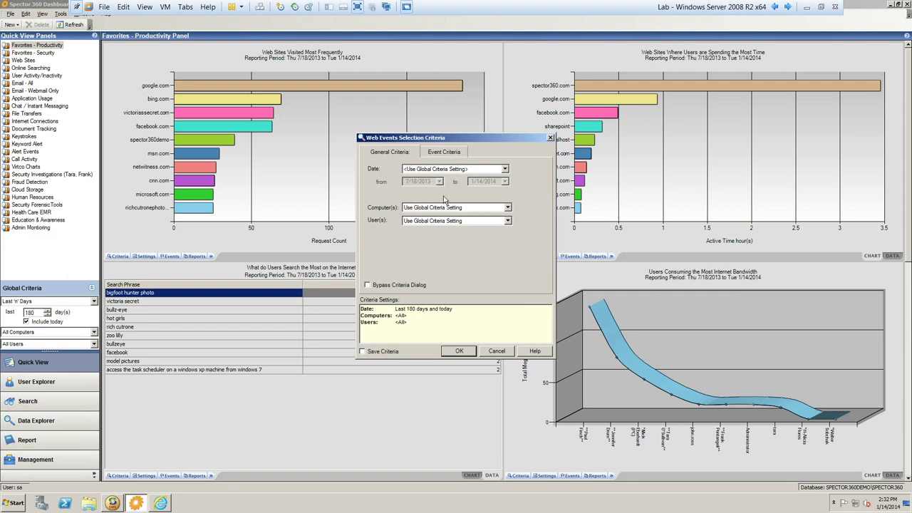
click(442, 153)
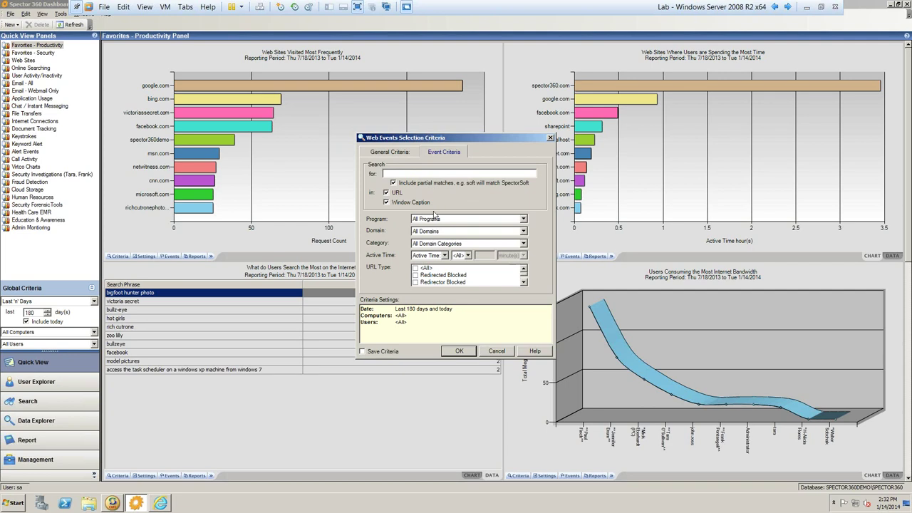
click(482, 231)
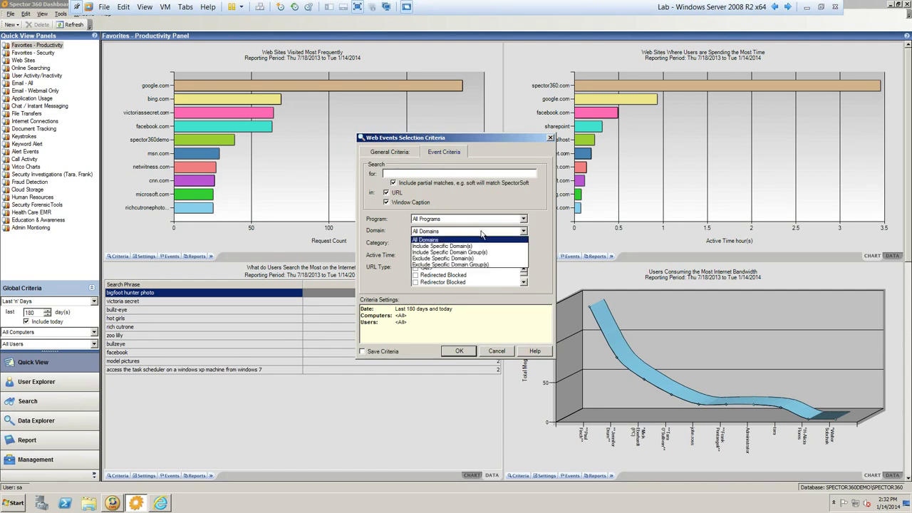
click(533, 232)
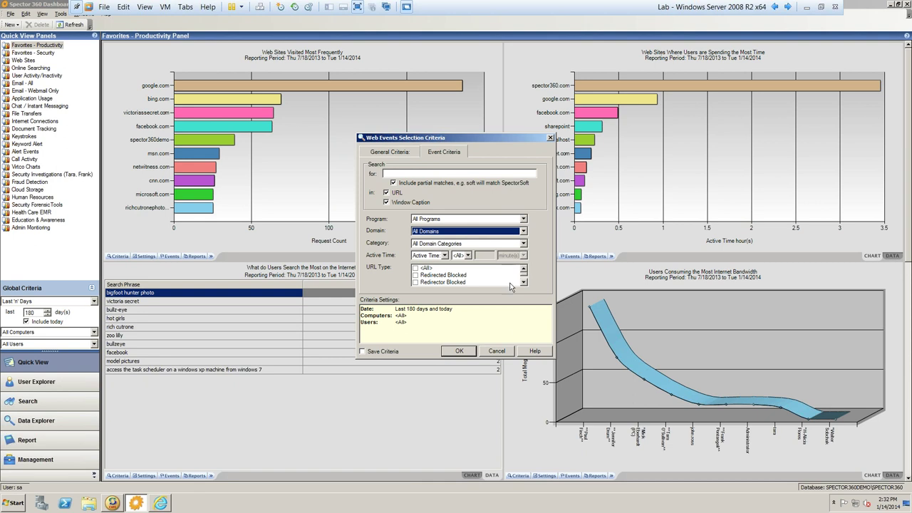
- Discard the criteria changes and create a new quick view panel named Custom
click(502, 354)
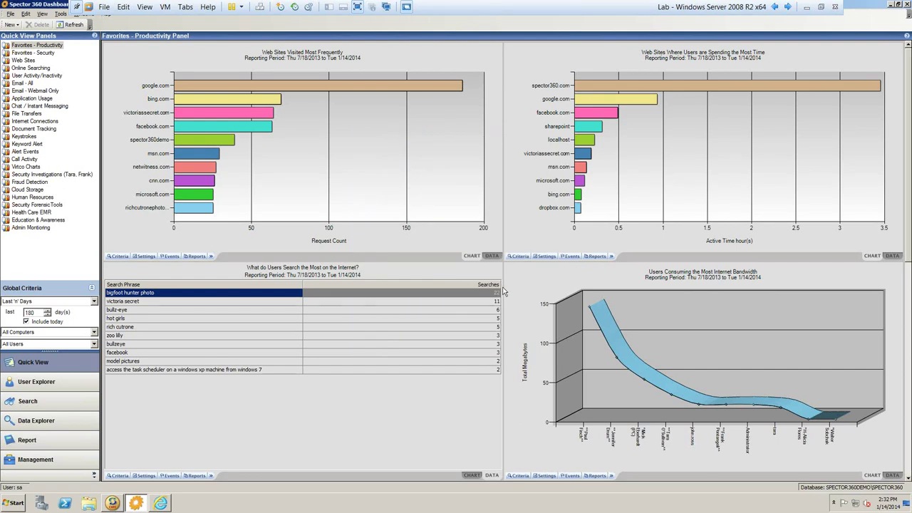
click(10, 25)
click(11, 25)
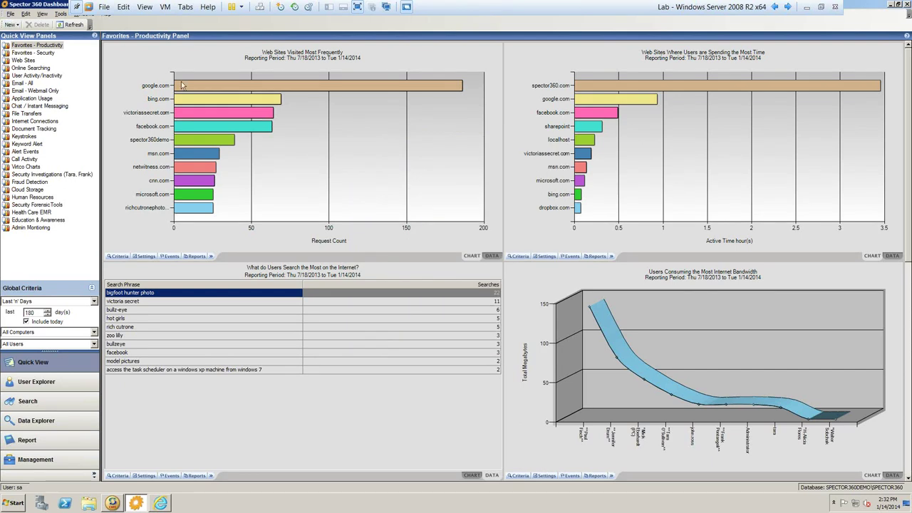
click(12, 25)
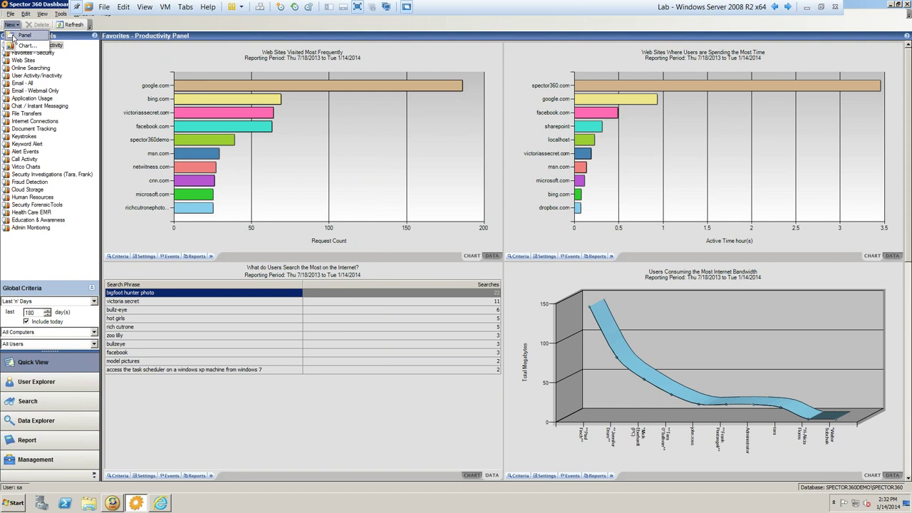
click(23, 35)
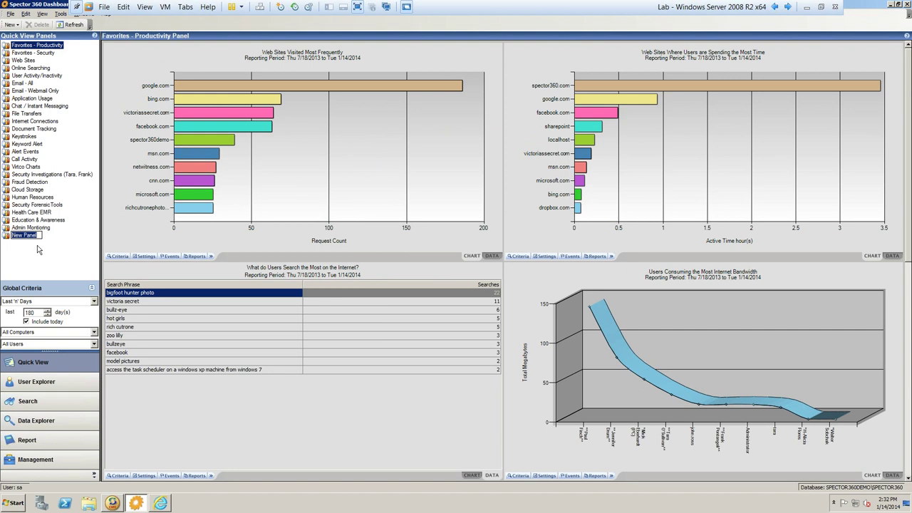
key(Return)
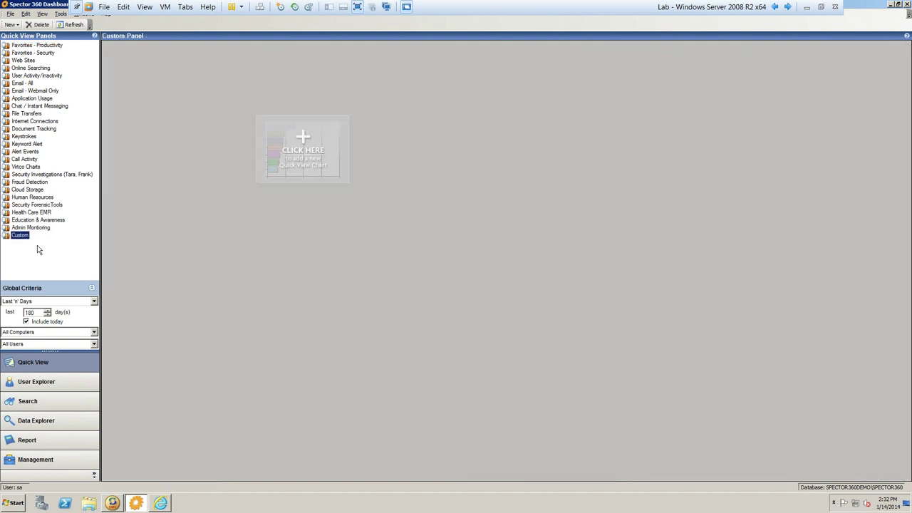
- Start a chart for the Custom panel, cancel the wizard, and show Favorites - Security
click(11, 24)
click(18, 46)
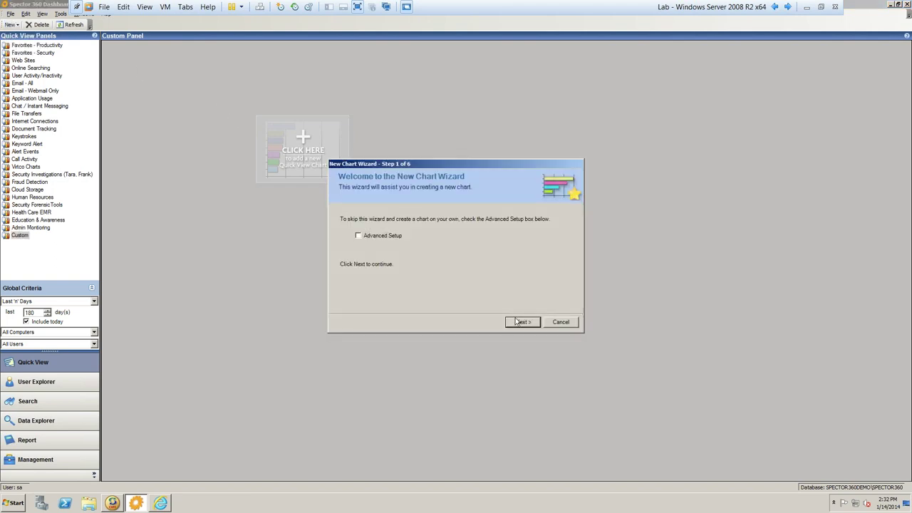
click(523, 322)
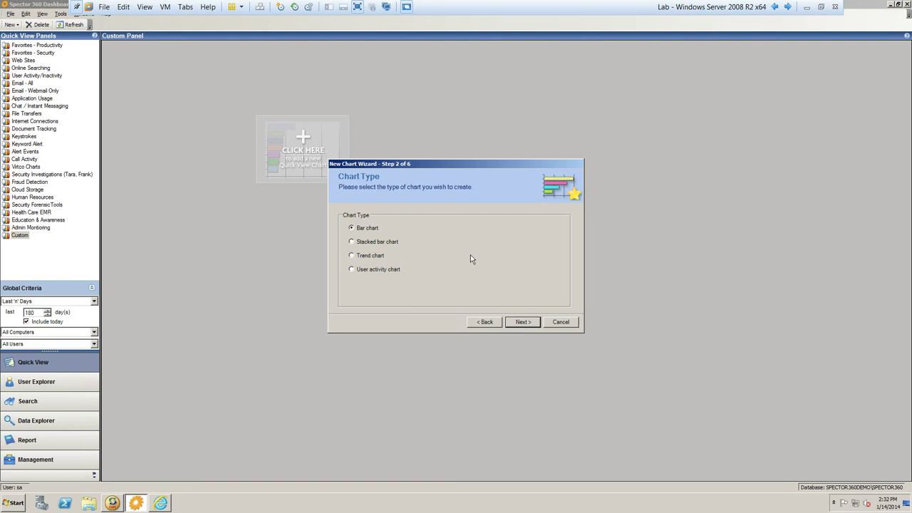
click(566, 323)
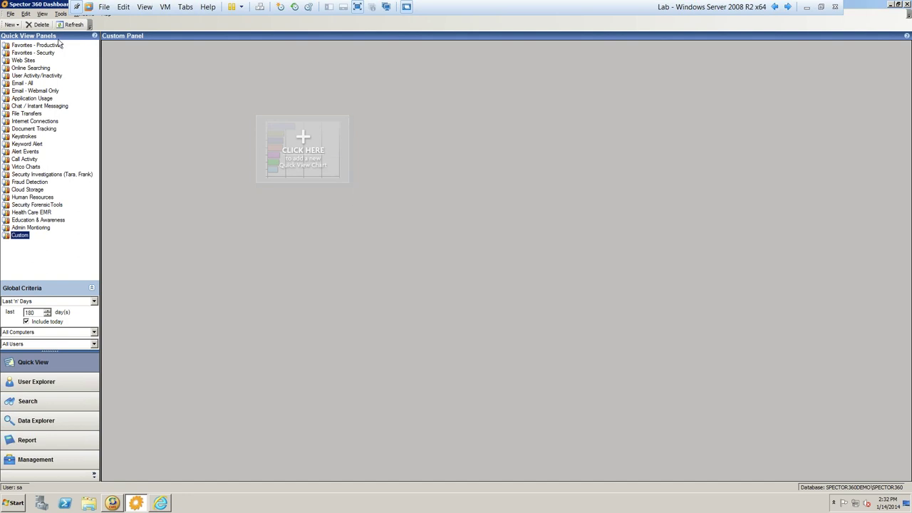
click(33, 53)
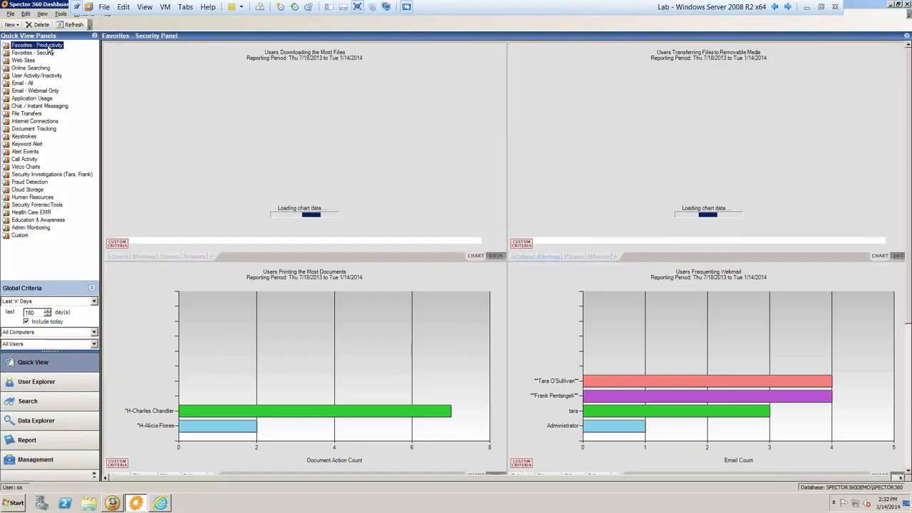
- Switch to Favorites - Productivity and check facebook.com's 0:29:15 active time
click(36, 45)
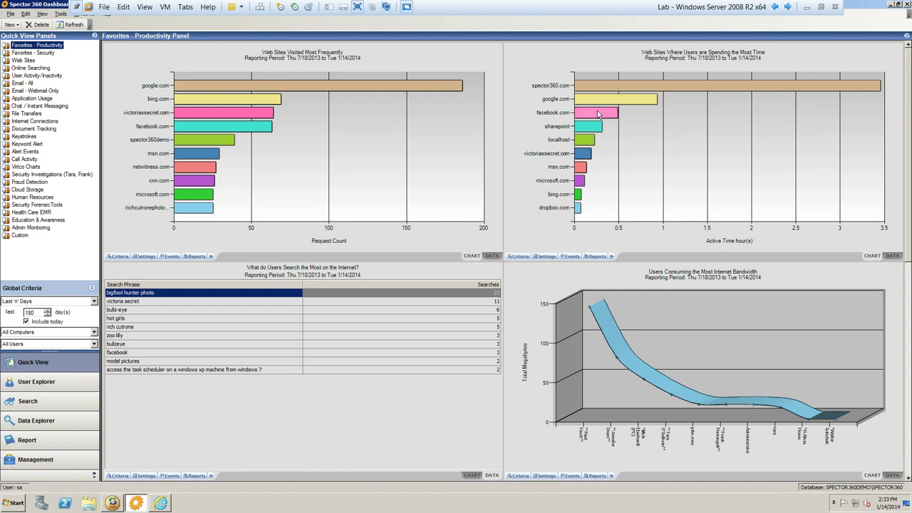
mouse_move(601, 116)
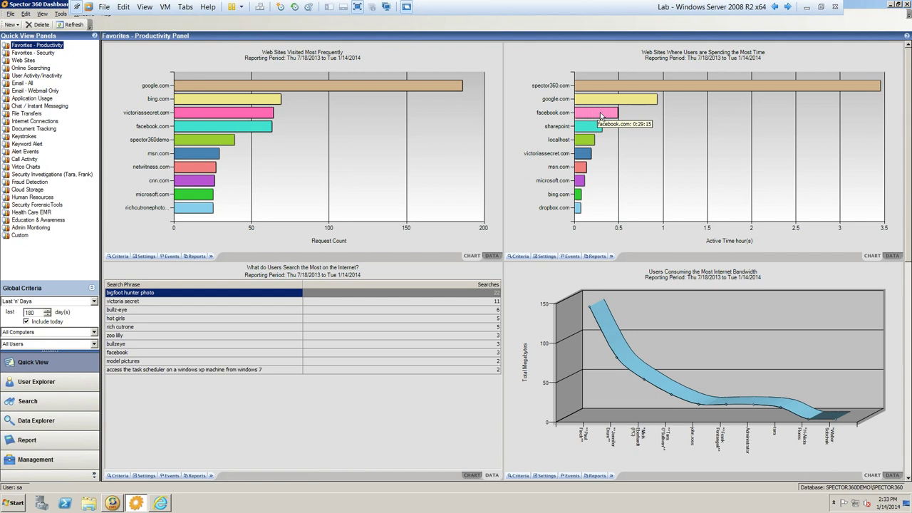
- Open the facebook.com events window, showing 63 web events across three users
double_click(600, 116)
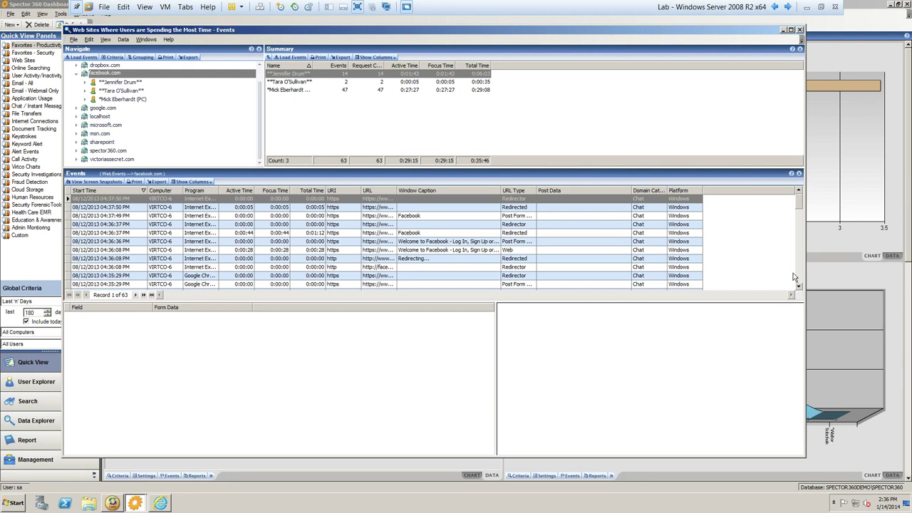
- Scroll the events list and show the chat transcript of the 03:12:11 PM facebook.com event
click(799, 289)
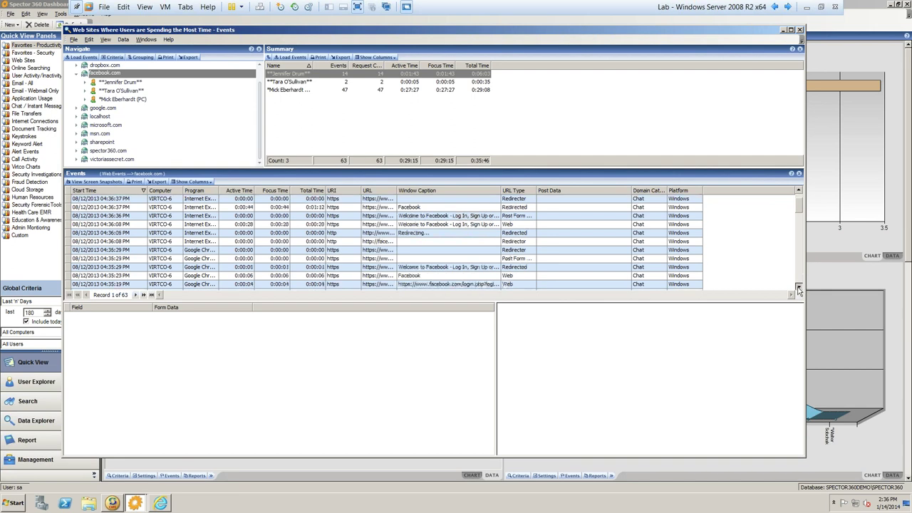
click(798, 290)
click(799, 289)
click(798, 289)
click(799, 289)
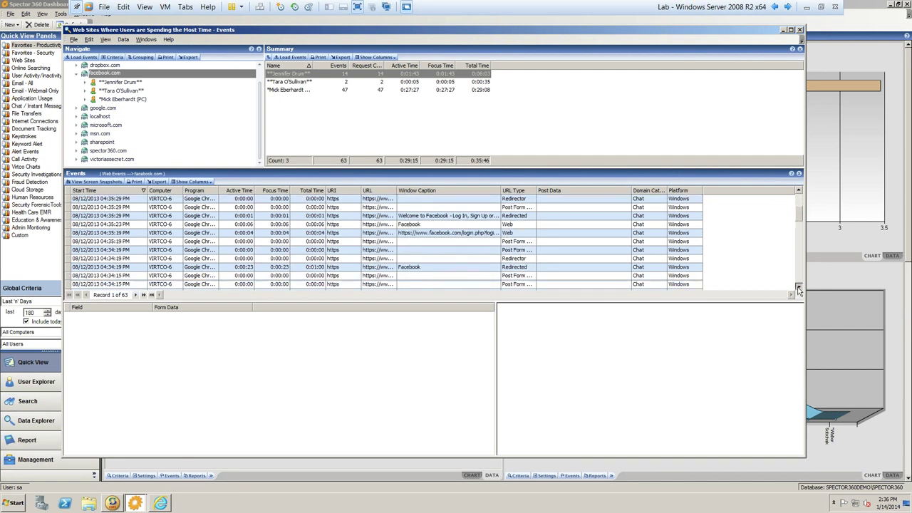
click(799, 289)
click(799, 289)
click(799, 289)
click(799, 290)
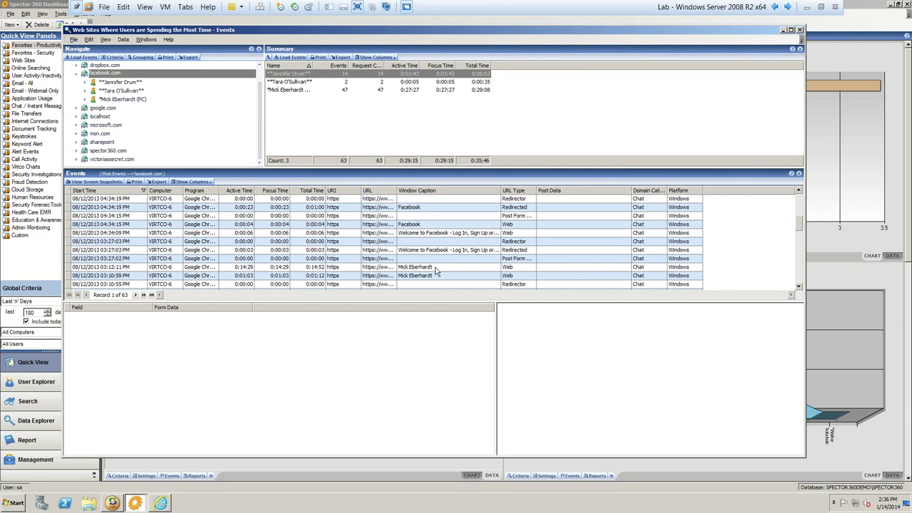
click(436, 267)
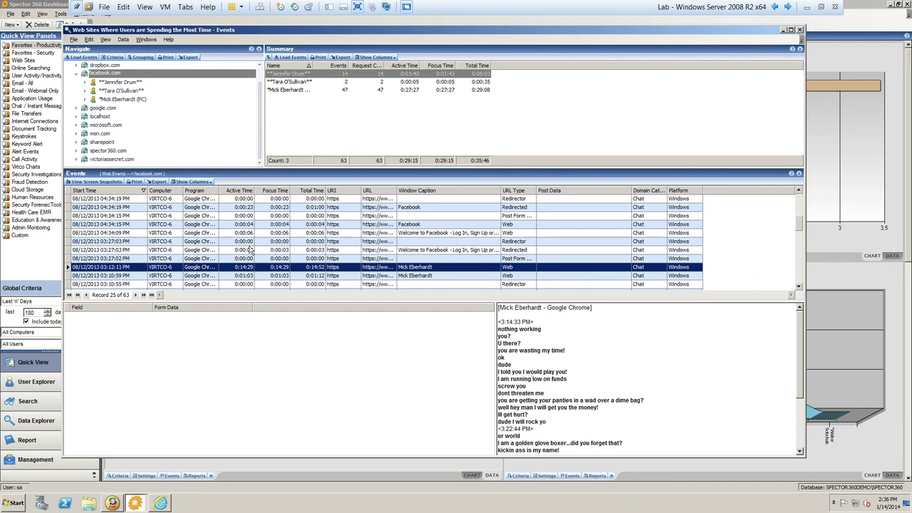
- Play the chat event's screen snapshots and rewind to snapshot 12, a Facebook profile
click(89, 183)
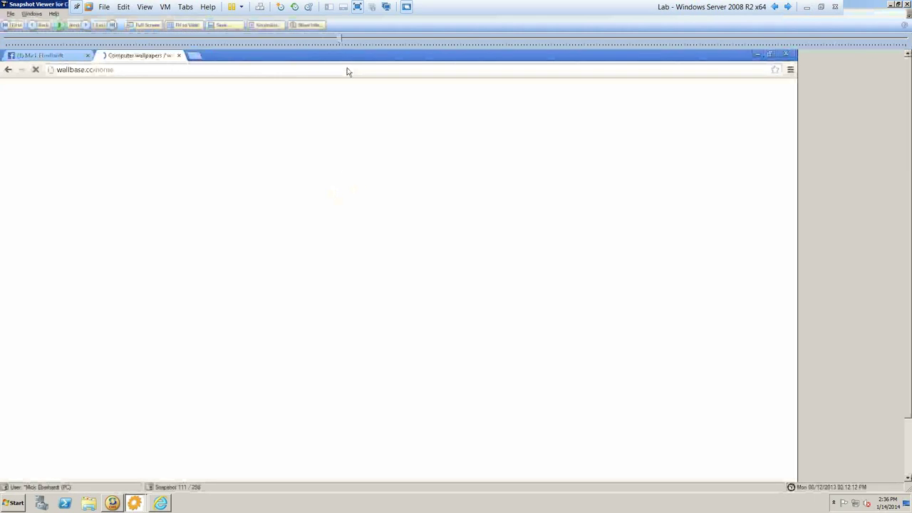
click(60, 27)
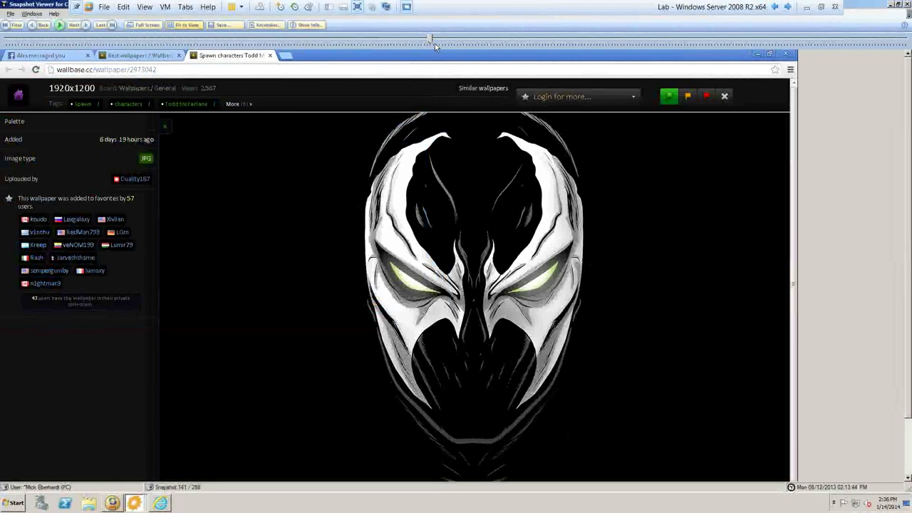
drag(434, 43, 39, 43)
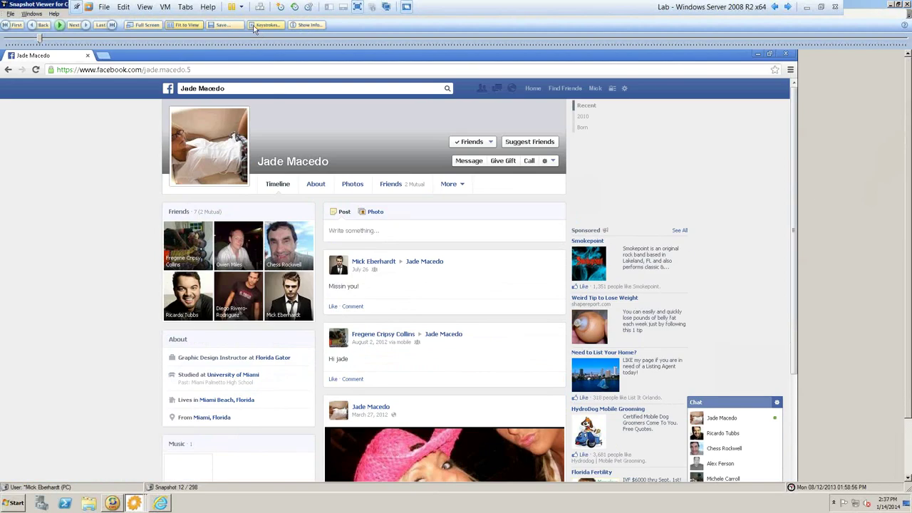
- Review saving the snapshots as an AVI video, cancel without saving, and exit the viewer
click(235, 27)
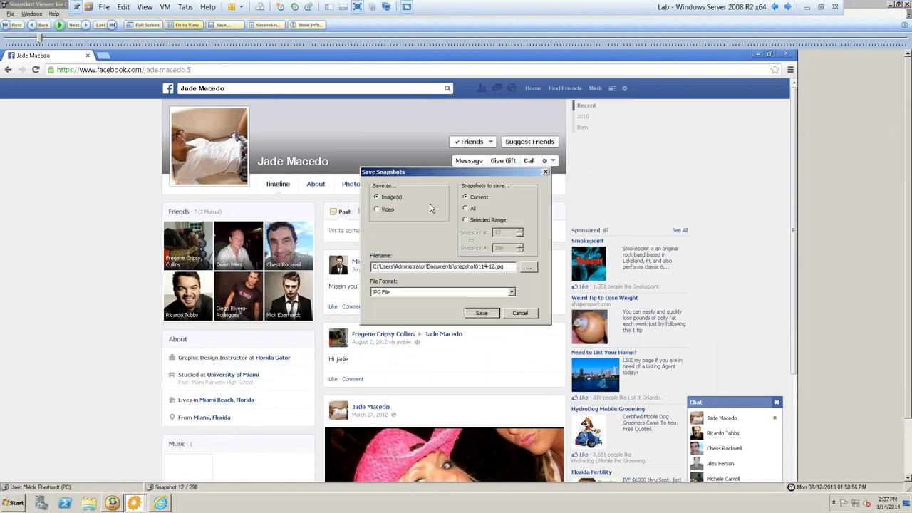
click(388, 209)
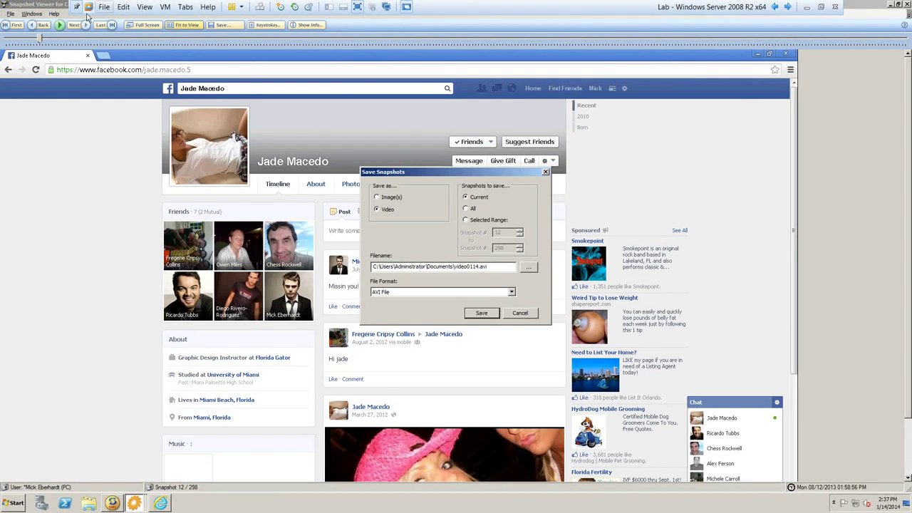
click(12, 17)
click(526, 315)
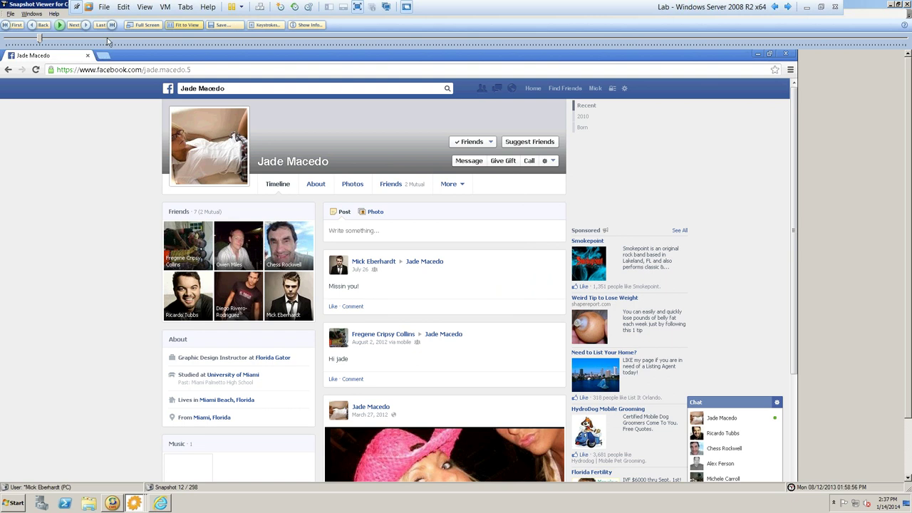
click(12, 17)
click(24, 41)
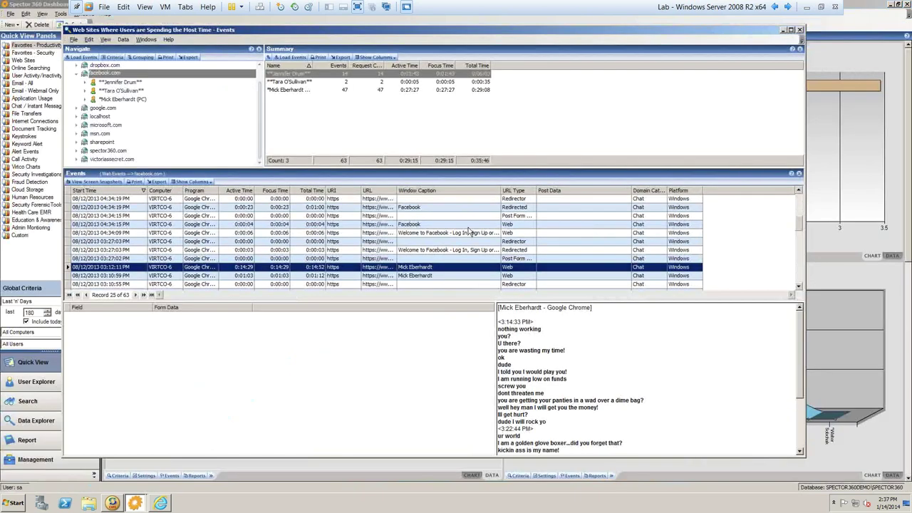
- Close the facebook.com events window and show the Email - Webmail Only panel
click(800, 31)
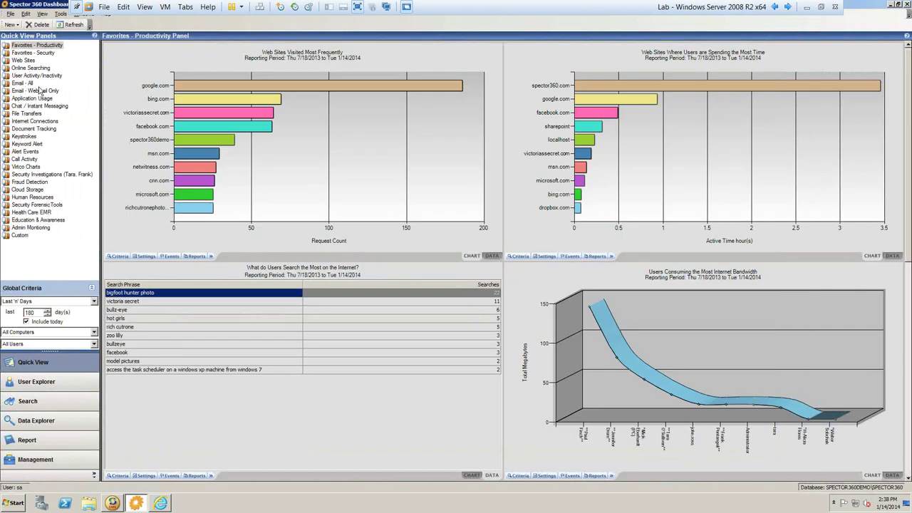
click(27, 91)
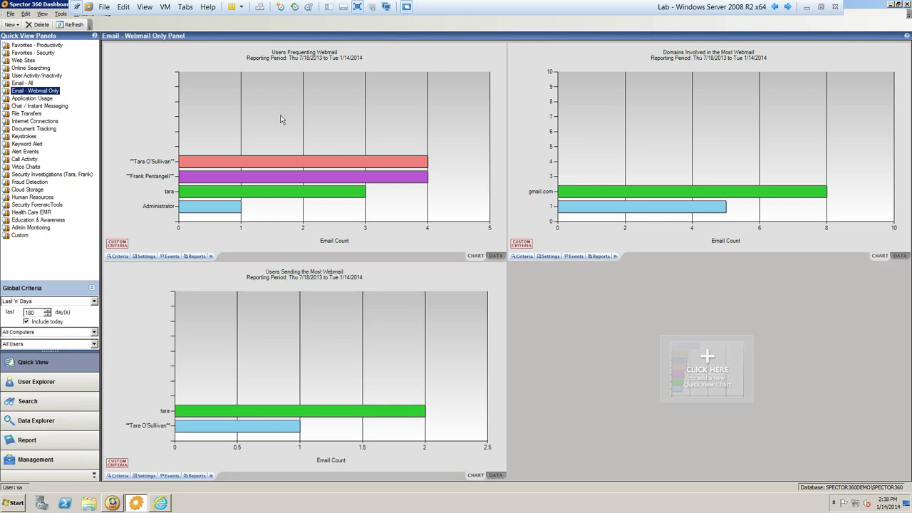
- Open the top webmail user's email events, enlarge the window, and view the pay stub email's snapshots
double_click(316, 165)
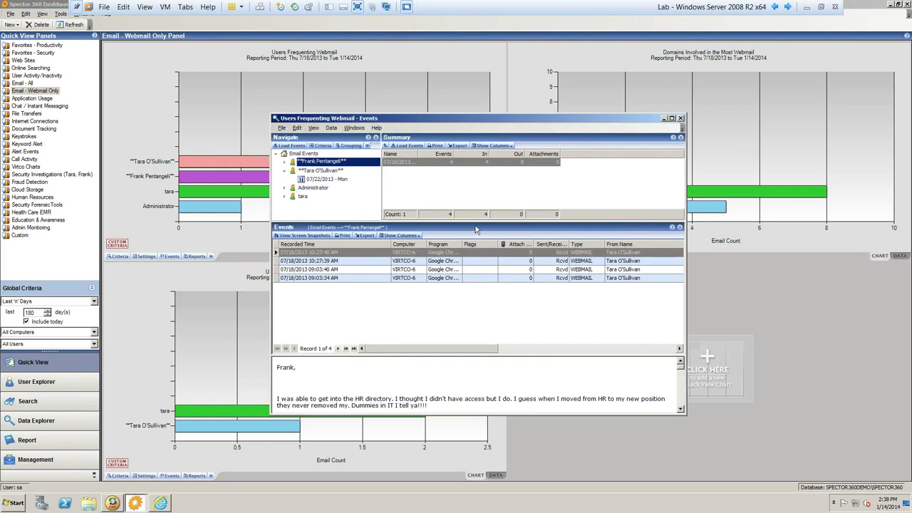
drag(315, 122, 153, 41)
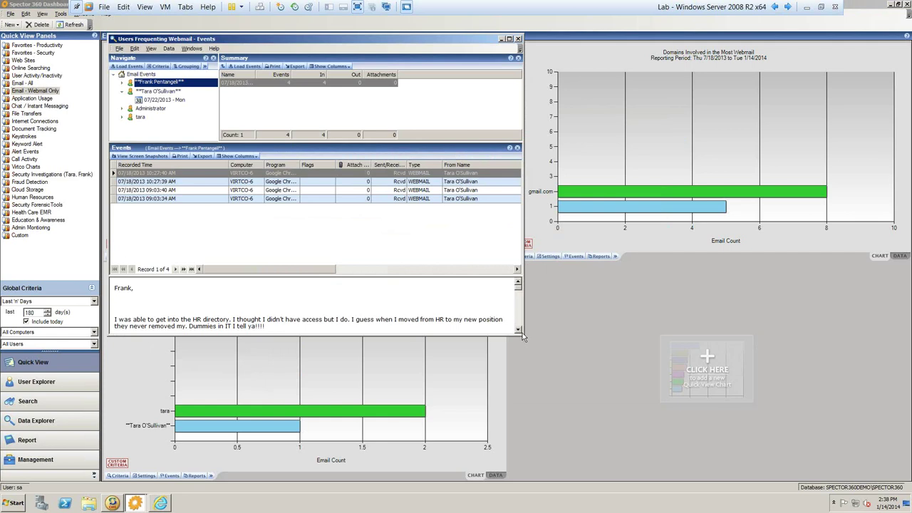
drag(519, 333, 858, 478)
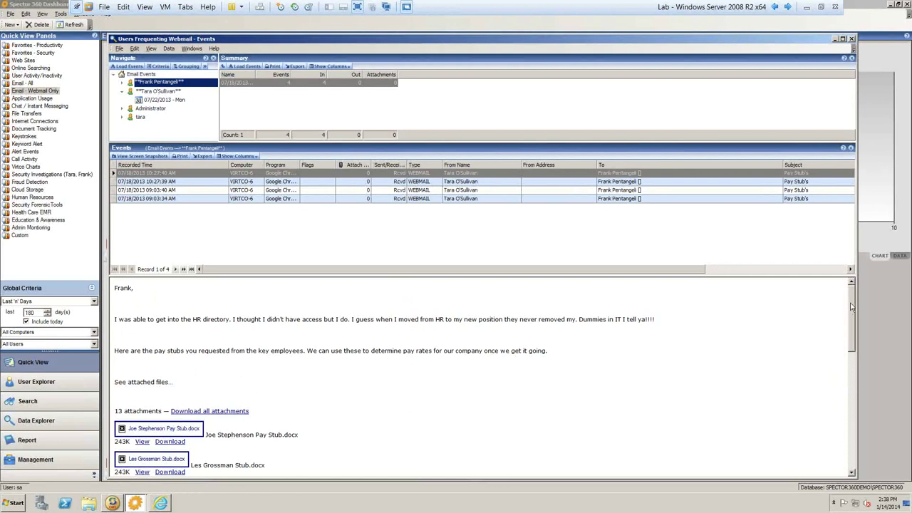
scroll(164, 427, down, 3)
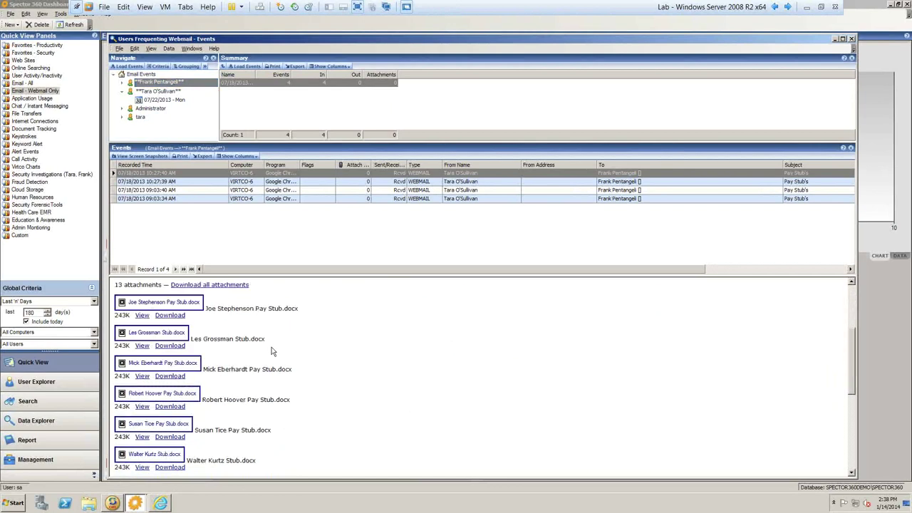
click(143, 156)
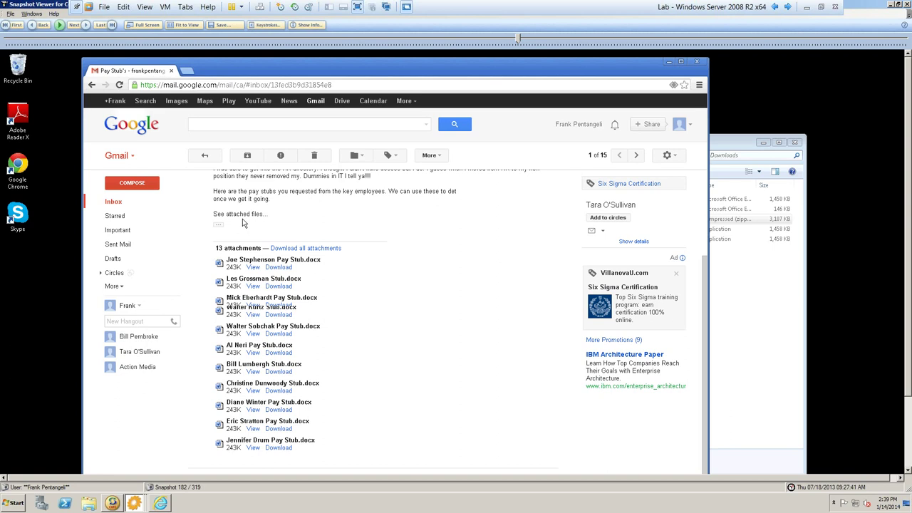
- Exit the Snapshot Viewer after reviewing the Gmail pay stub message snapshot
click(11, 15)
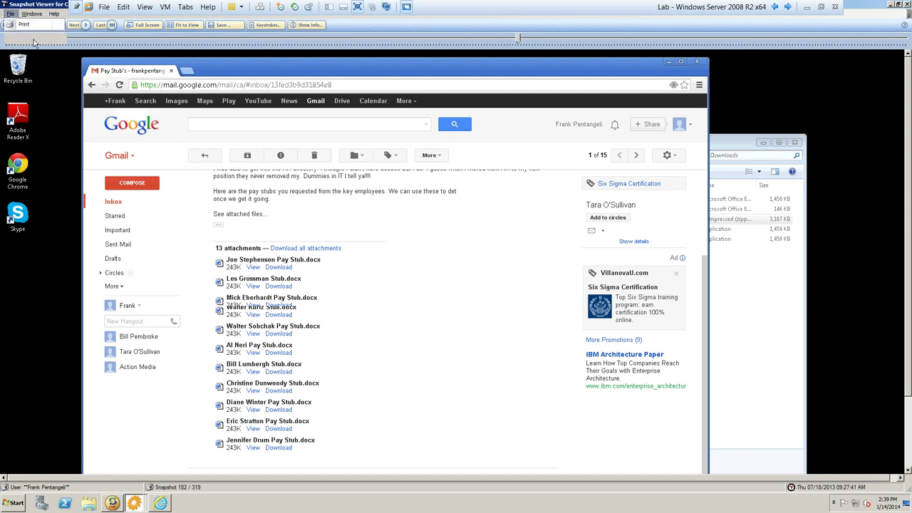
click(33, 43)
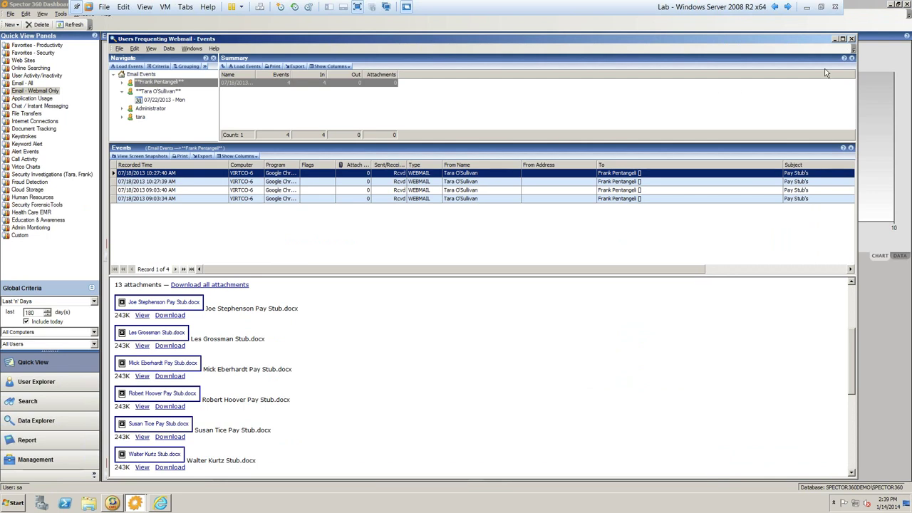
- Close the webmail events window and show the Security Investigations panel
click(851, 39)
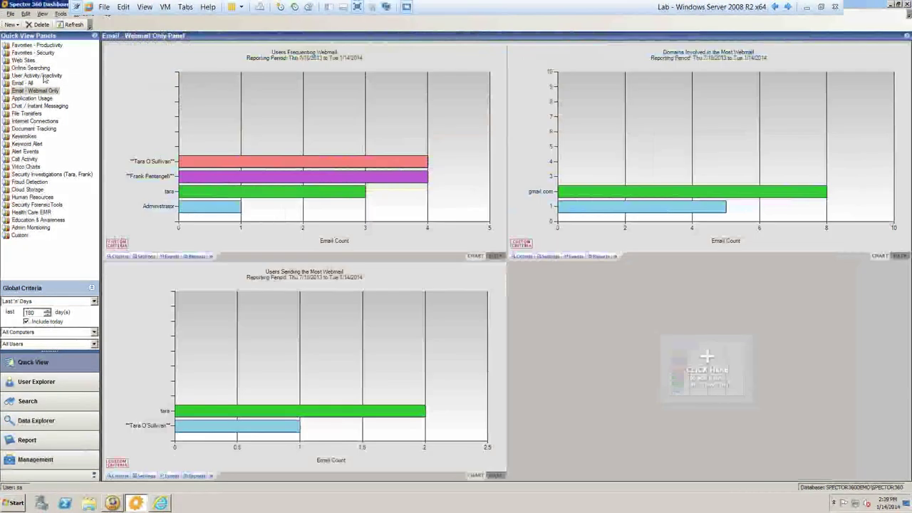
click(31, 175)
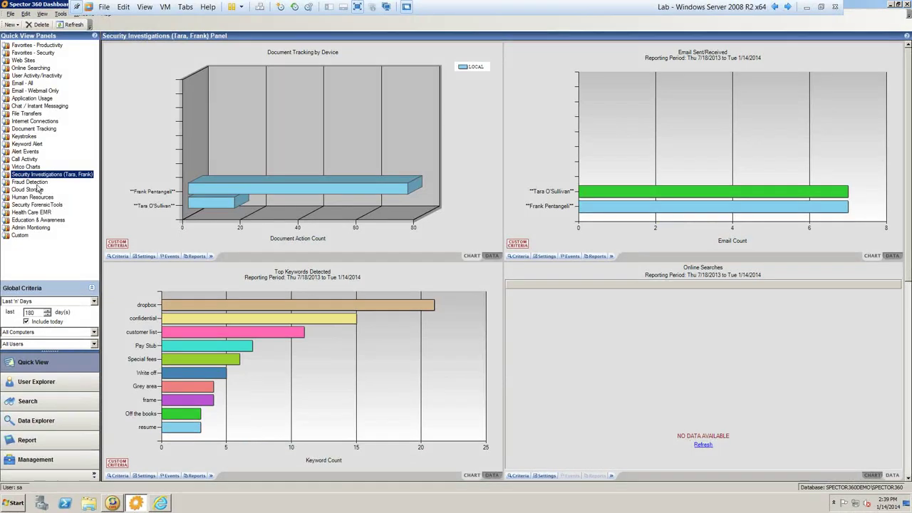
- Show Document Tracking and drill into the REMOVABLE device document events (39 on drive E)
click(30, 129)
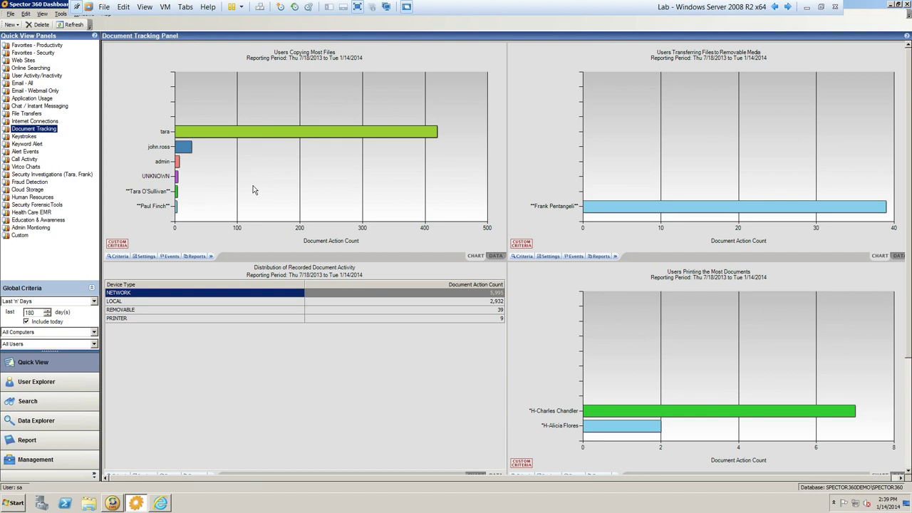
double_click(150, 311)
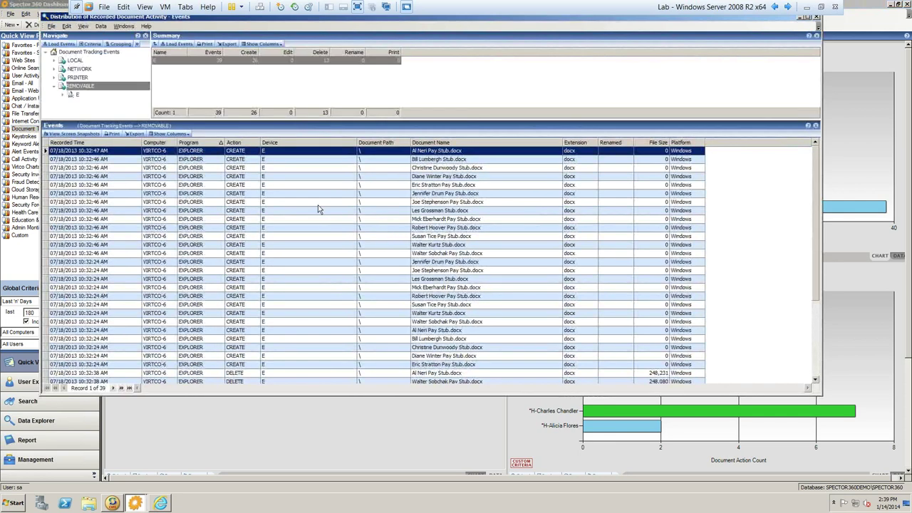
- Enable Show 'Device Type' Column in the removable-media document events list
click(166, 135)
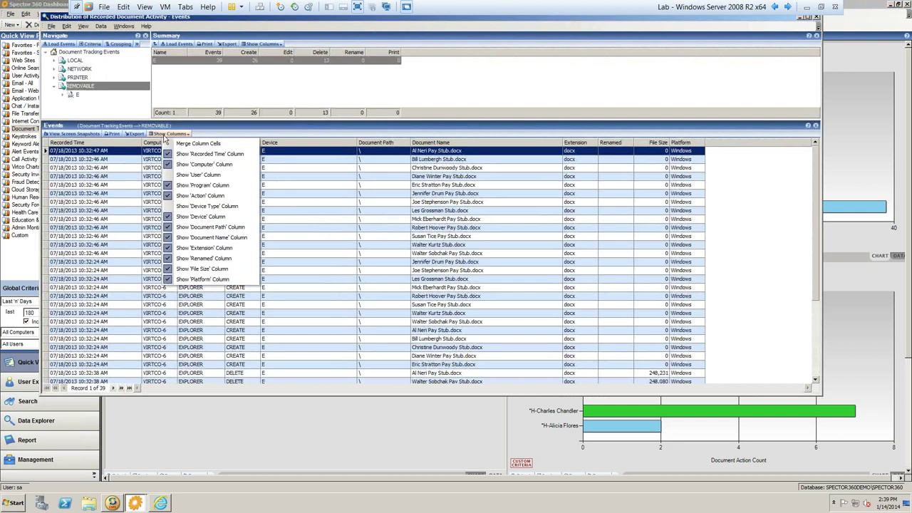
click(190, 206)
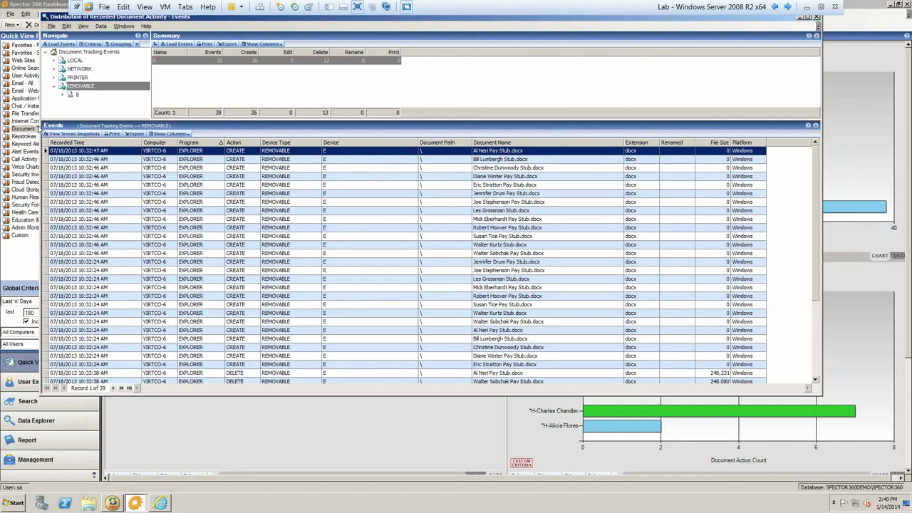
- View the snapshot of 13 pay stubs on NEW VOLUME (E:), then exit the Snapshot Viewer
click(80, 134)
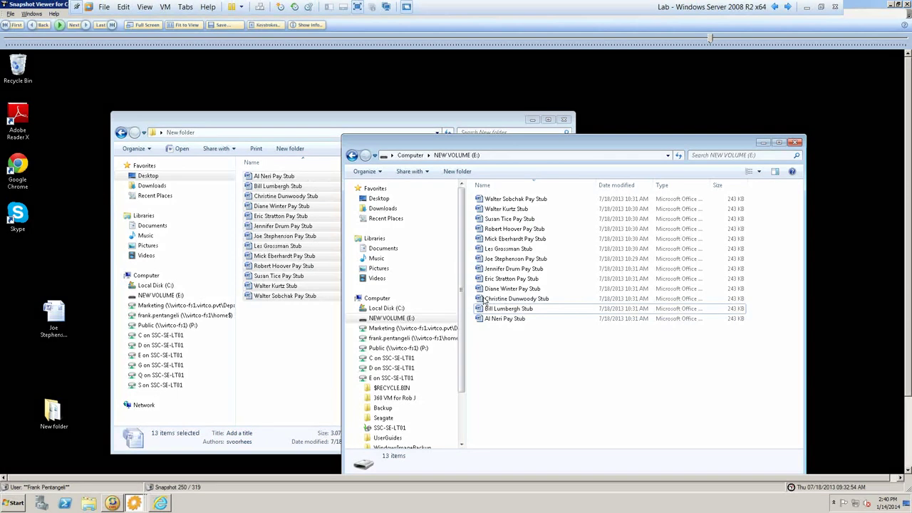
click(9, 14)
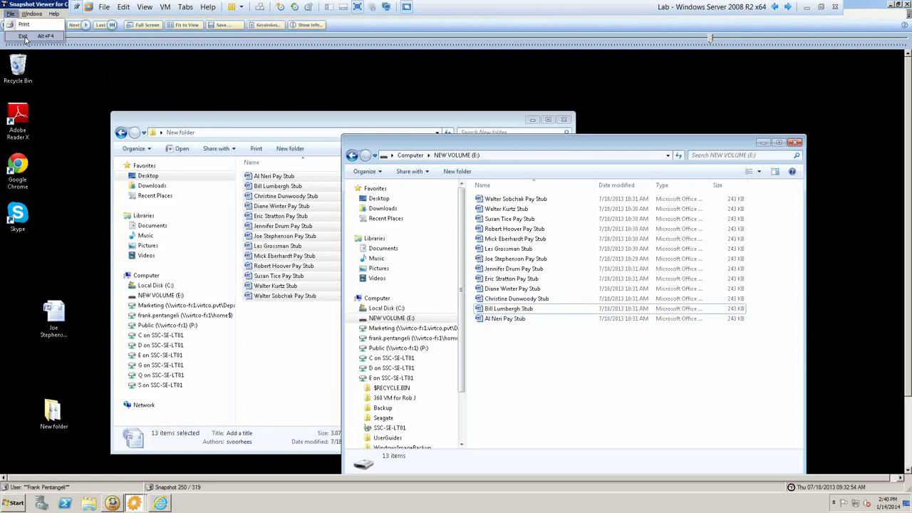
click(24, 37)
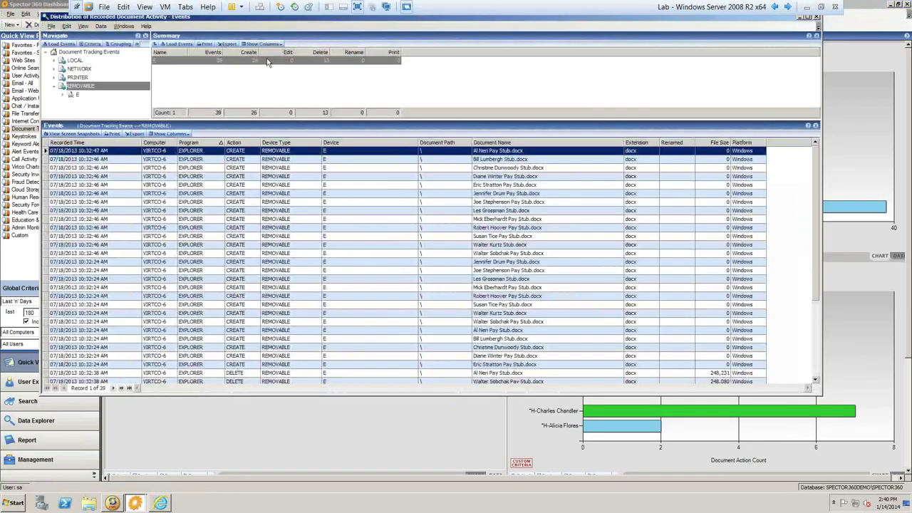
- Exit the document events window and show User Explorer's All Users Folder
click(52, 27)
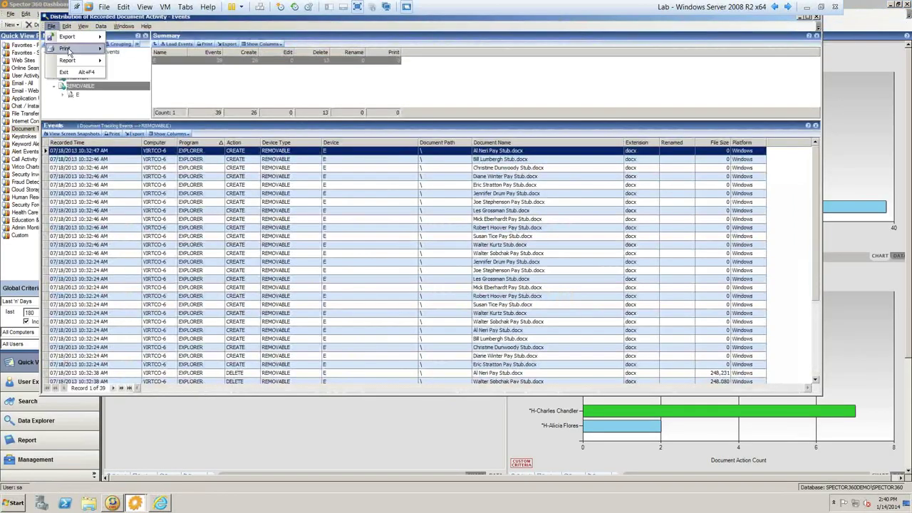
click(72, 74)
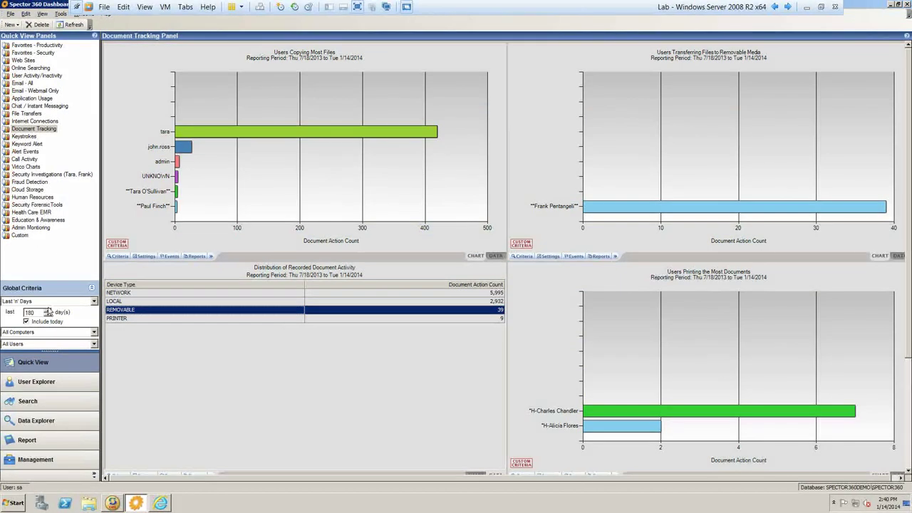
click(47, 383)
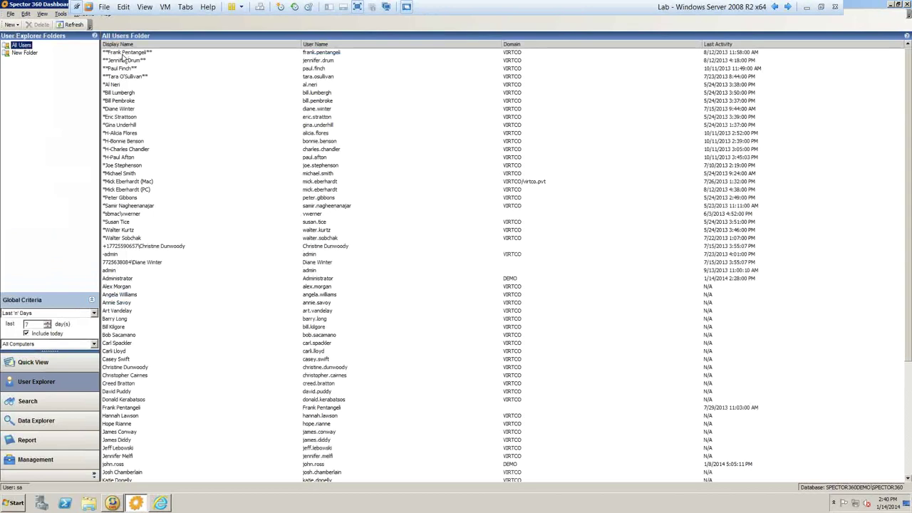
- Open a user's event history with default criteria and show their Web Sites Visited
click(124, 77)
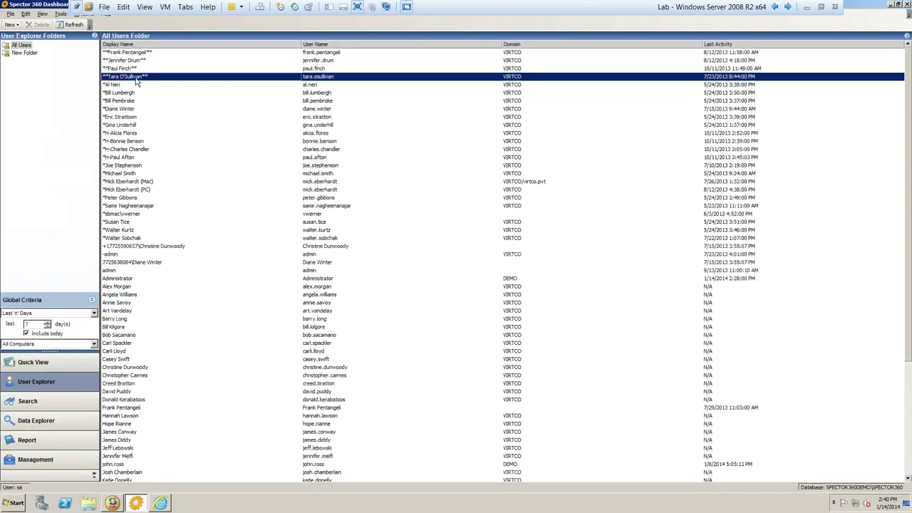
double_click(135, 77)
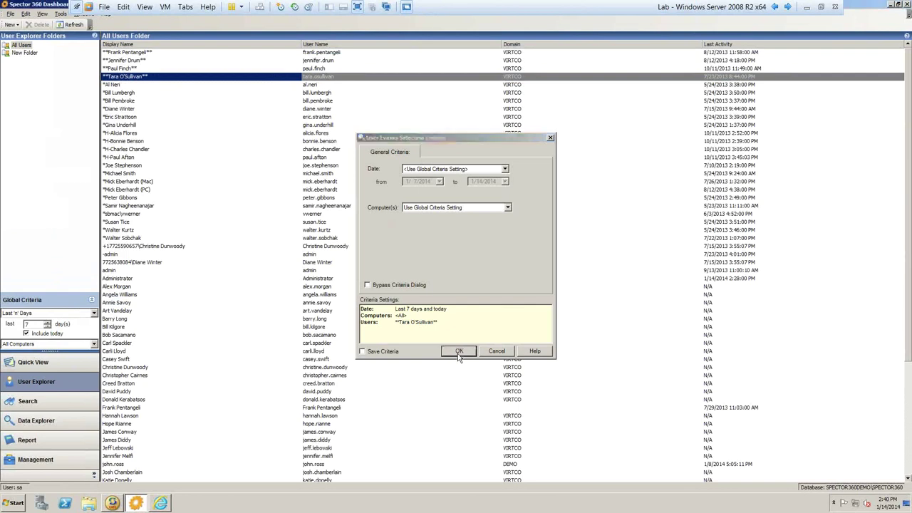
click(459, 351)
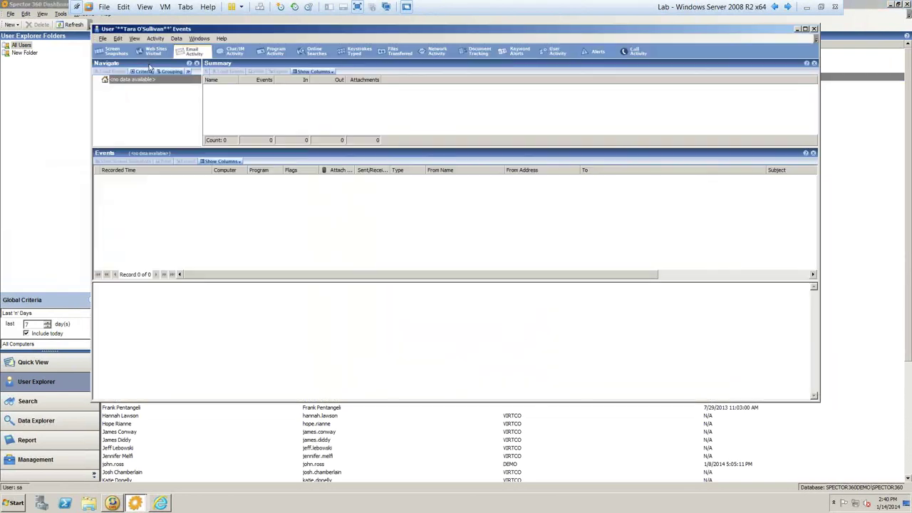
click(151, 55)
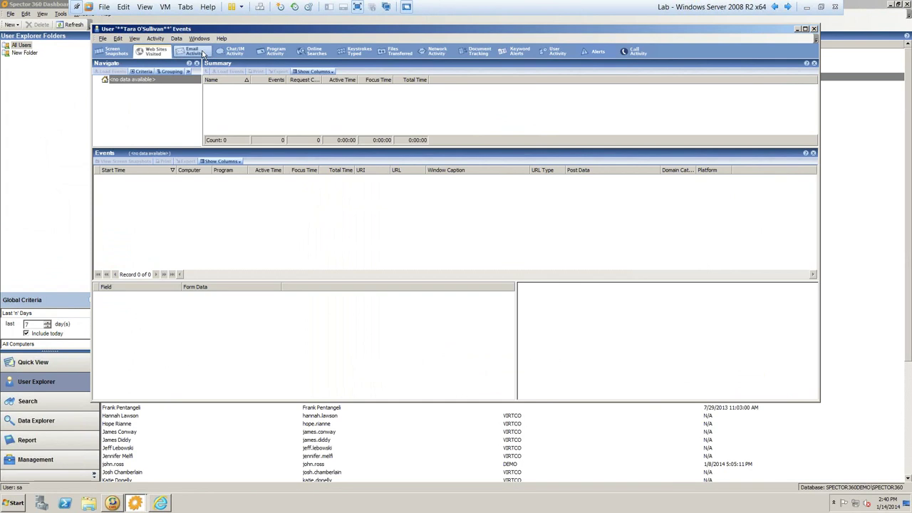
- Try the user's Screen Snapshots, dismiss the no-snapshots message and cancel the criteria
click(114, 51)
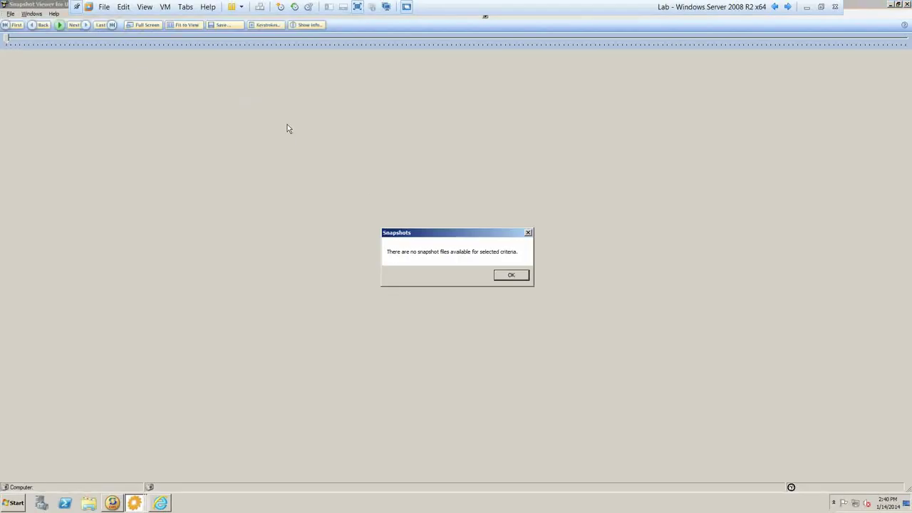
click(511, 275)
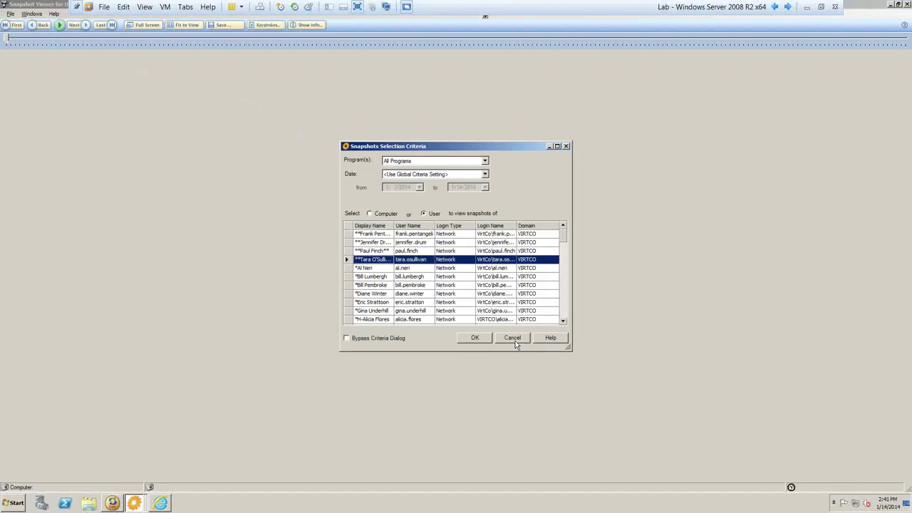
click(513, 339)
click(11, 14)
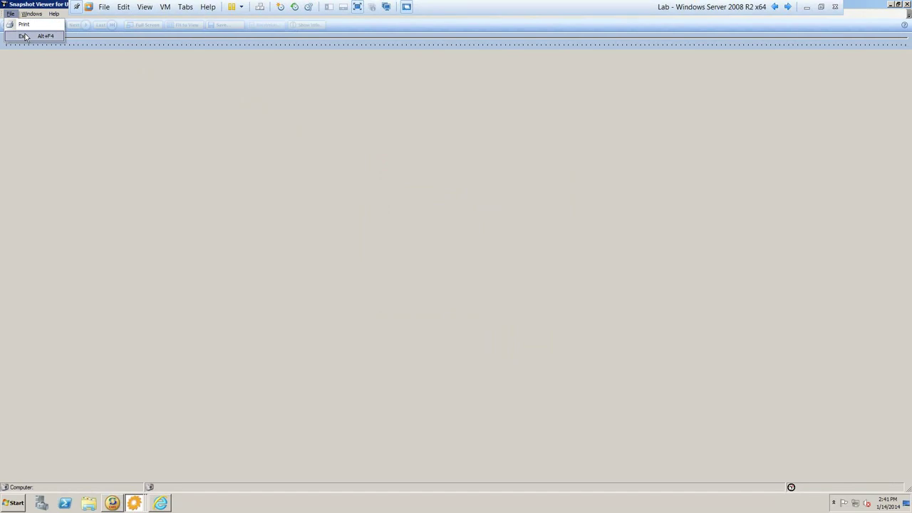
- Exit the Snapshot Viewer and review the user's Program Activity and Document Tracking events
click(25, 37)
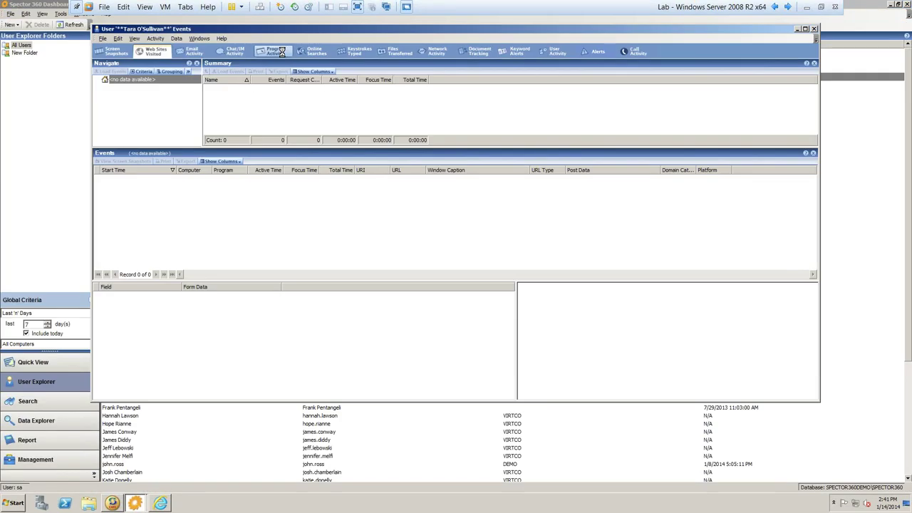
click(282, 53)
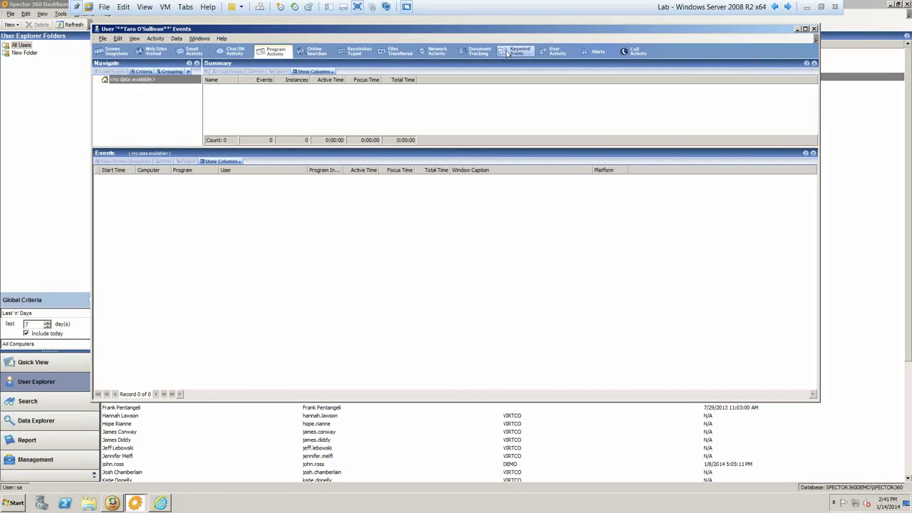
click(476, 52)
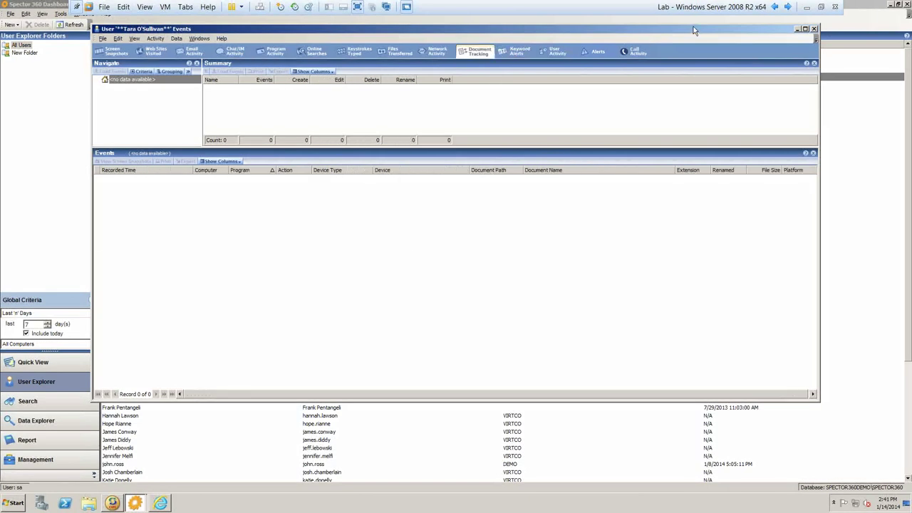
- Close the user's events window and bring up Search Options with the dropbox keyword
click(814, 29)
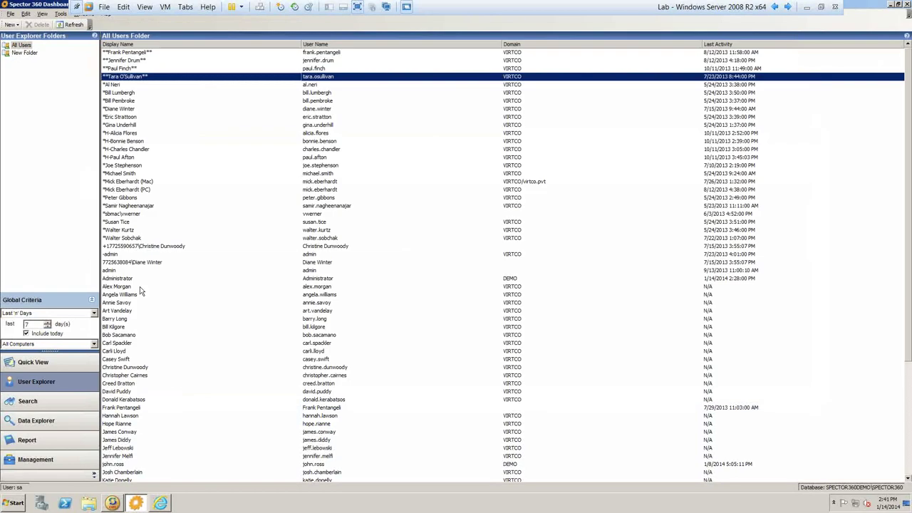
click(66, 409)
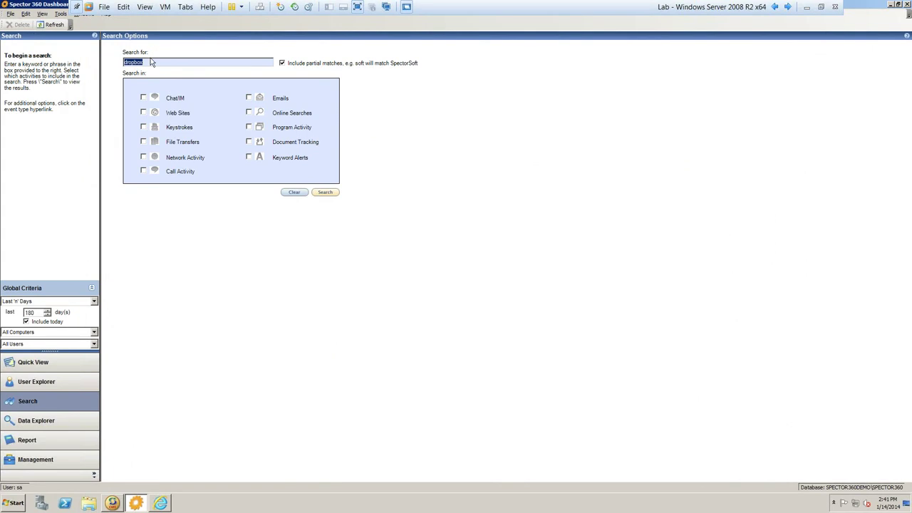
- Search Web Sites, File Transfers and Document Tracking for dropbox, returning 51 results
click(151, 62)
click(143, 112)
click(144, 143)
click(249, 142)
click(327, 192)
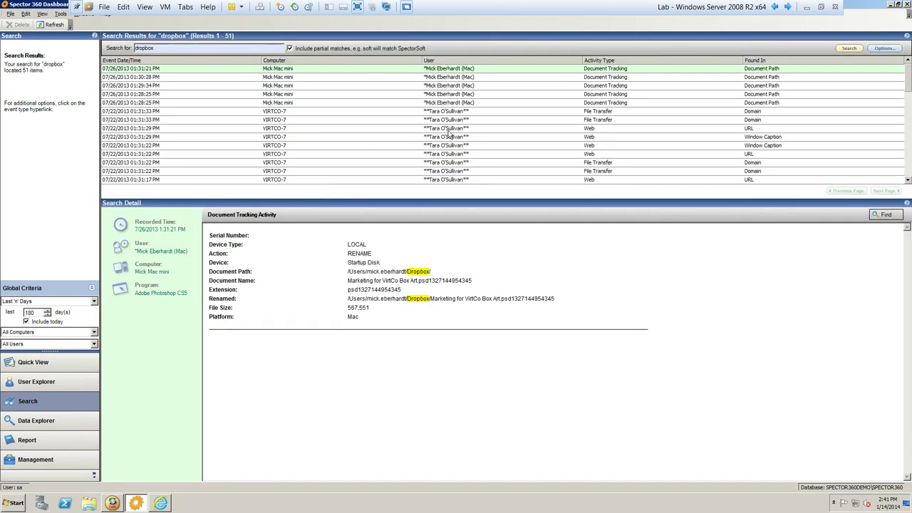
- Review details of dropbox file transfer, Mac document, download and web visit results, then open Data Explorer
click(338, 111)
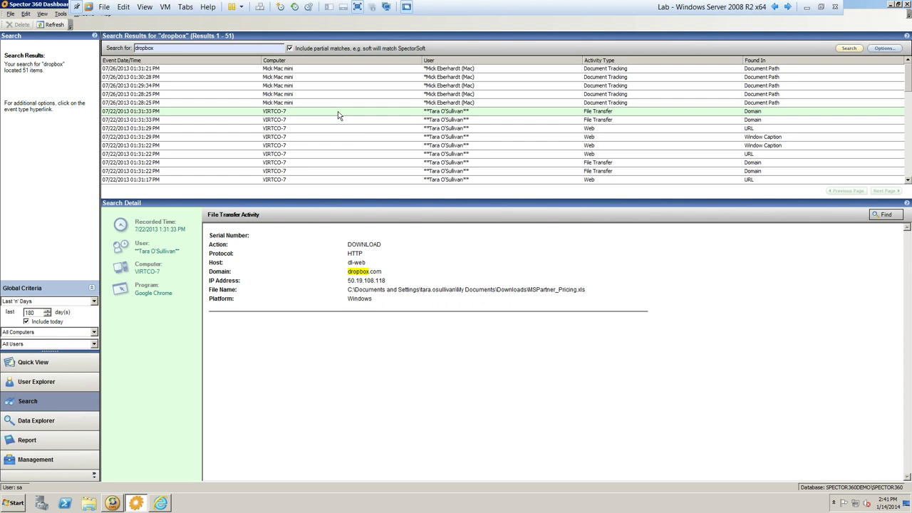
click(361, 79)
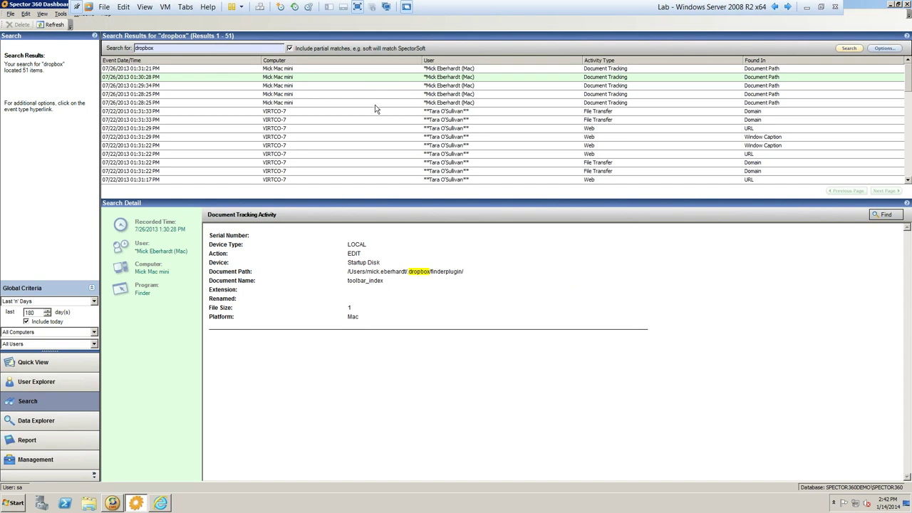
click(376, 113)
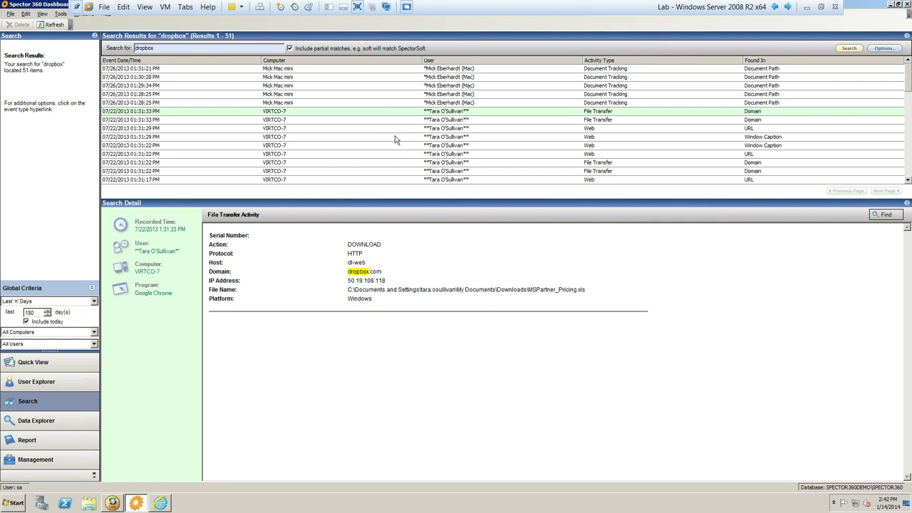
click(395, 136)
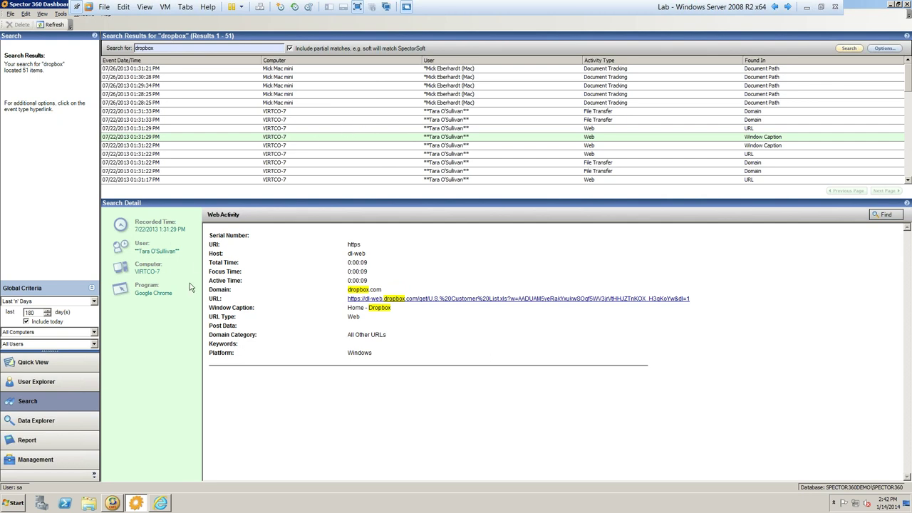
click(66, 426)
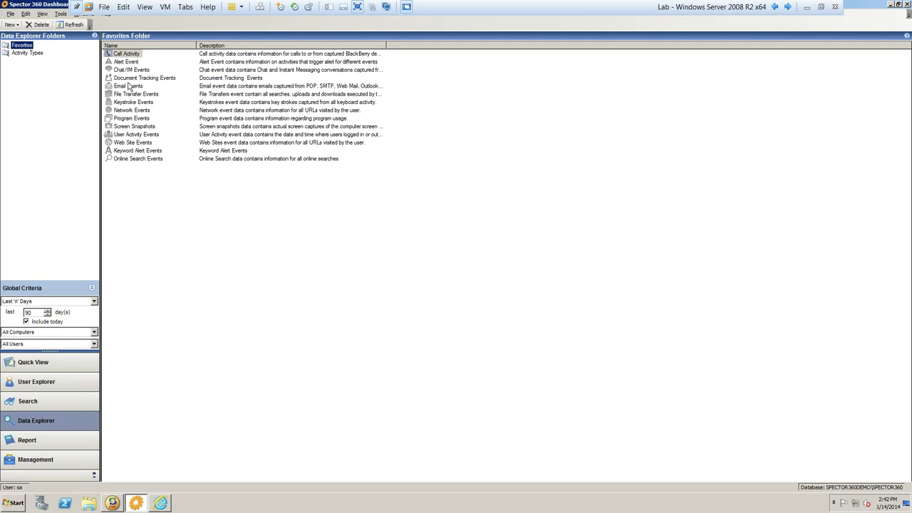
- Select Document Tracking Events and Email Events, then open the Favorites - Productivity reports
click(122, 79)
click(123, 87)
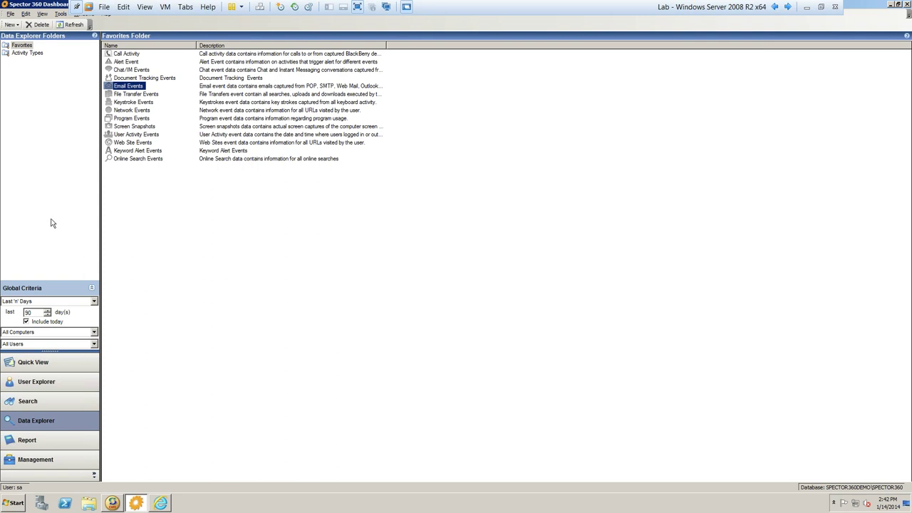
click(54, 443)
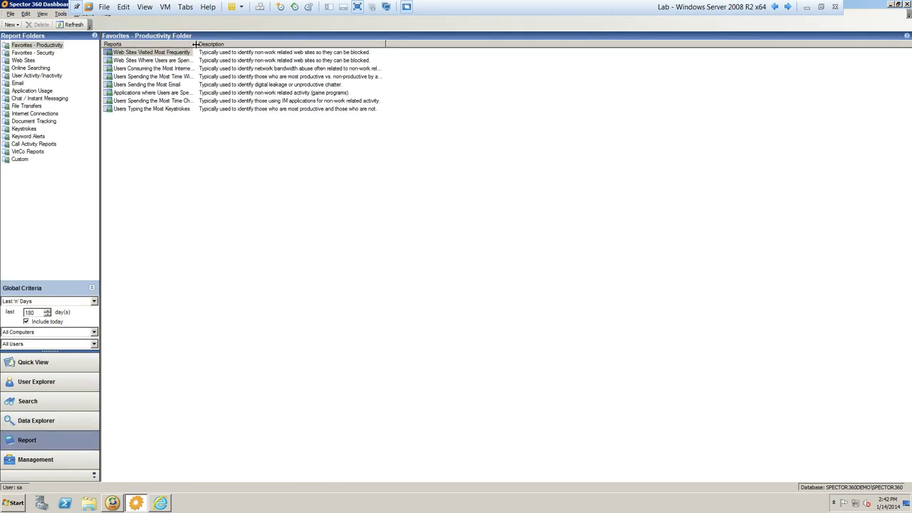
- Widen the report names and run Web Sites Visited Most Frequently with default criteria, showing google.com at 187
drag(196, 44, 297, 44)
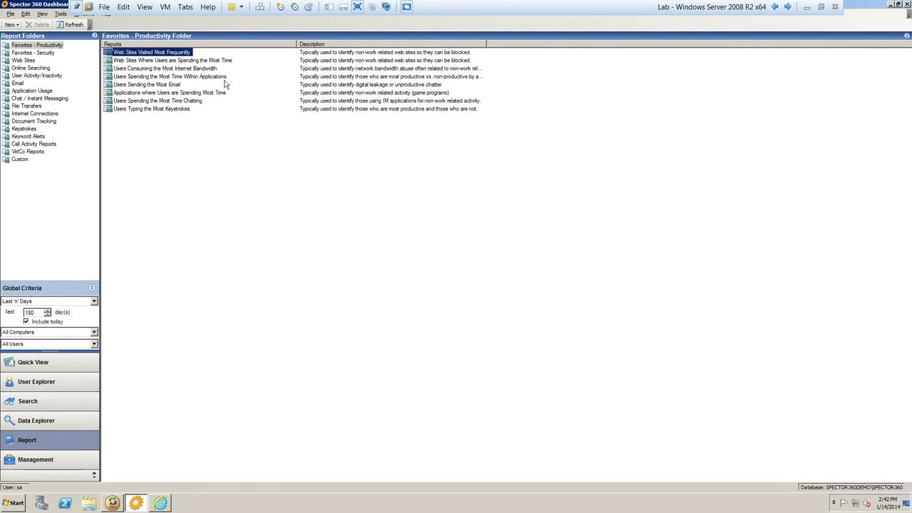
double_click(162, 56)
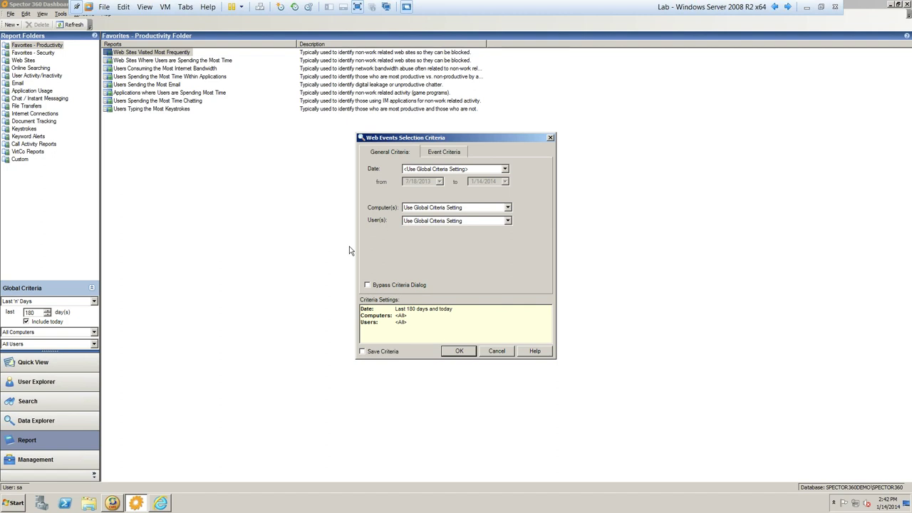
click(458, 352)
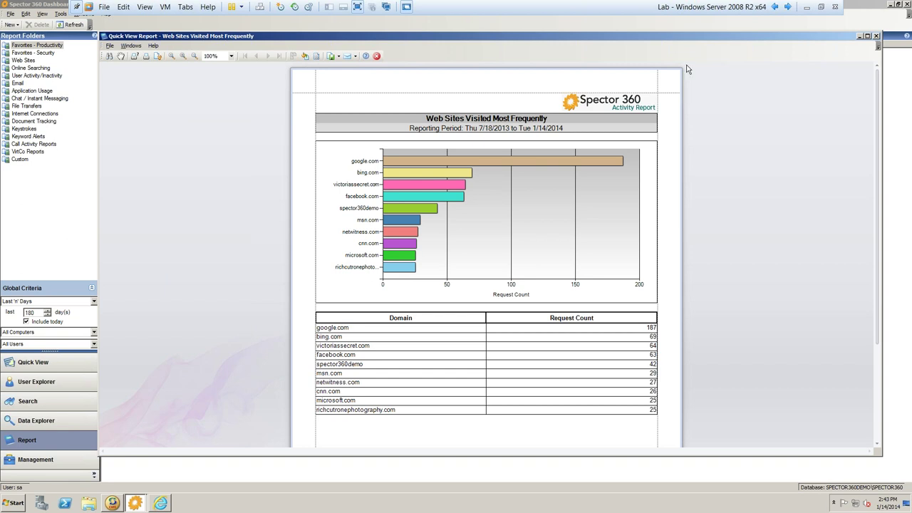
- Close the report preview and return to Quick View's Document Tracking panel, where NETWORK leads with 5,995 actions
click(876, 36)
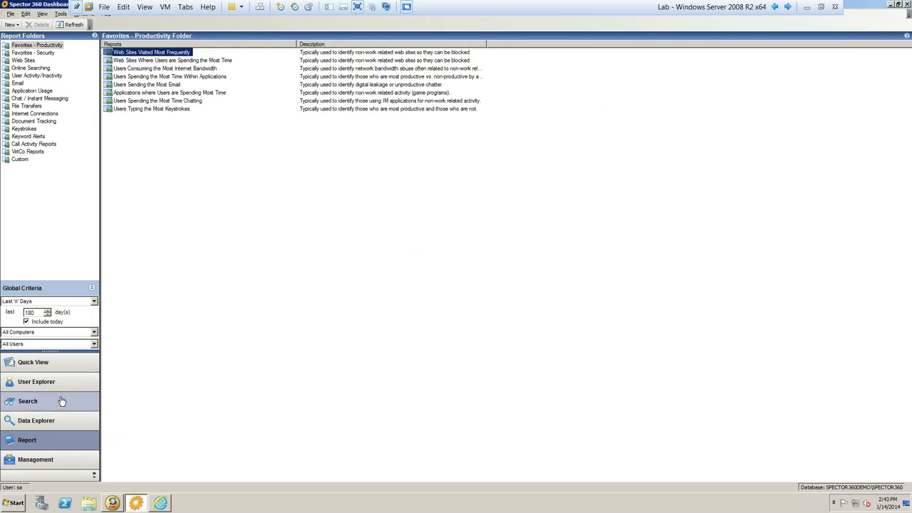
click(31, 367)
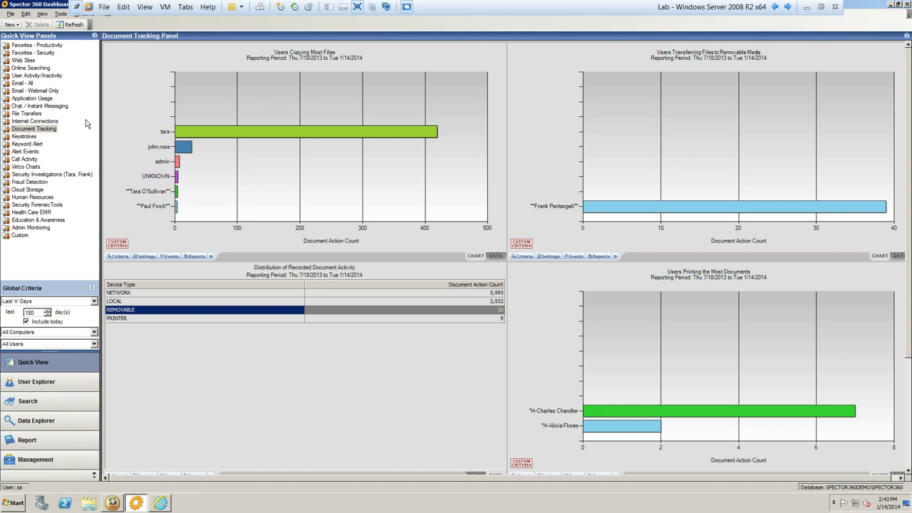
- View the Favorites - Productivity panel, then go to Management Console's Manage Recon Alerts page
click(29, 46)
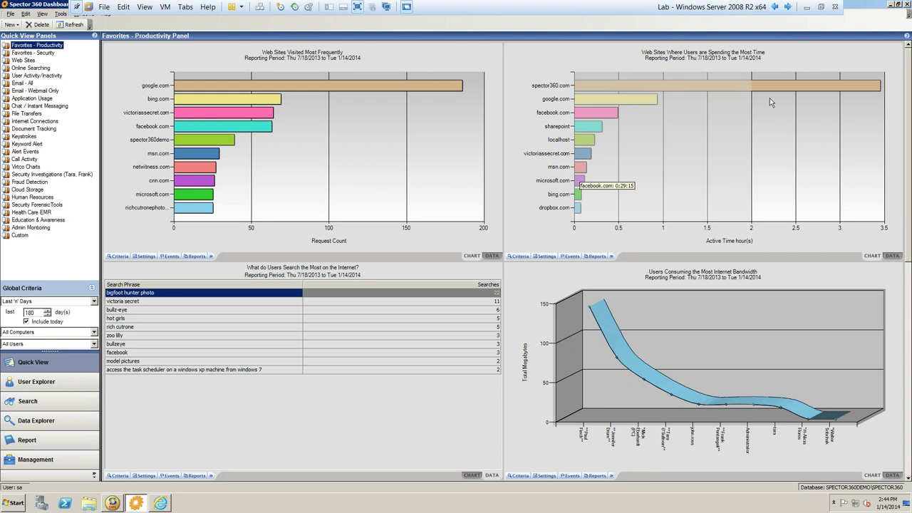
click(887, 15)
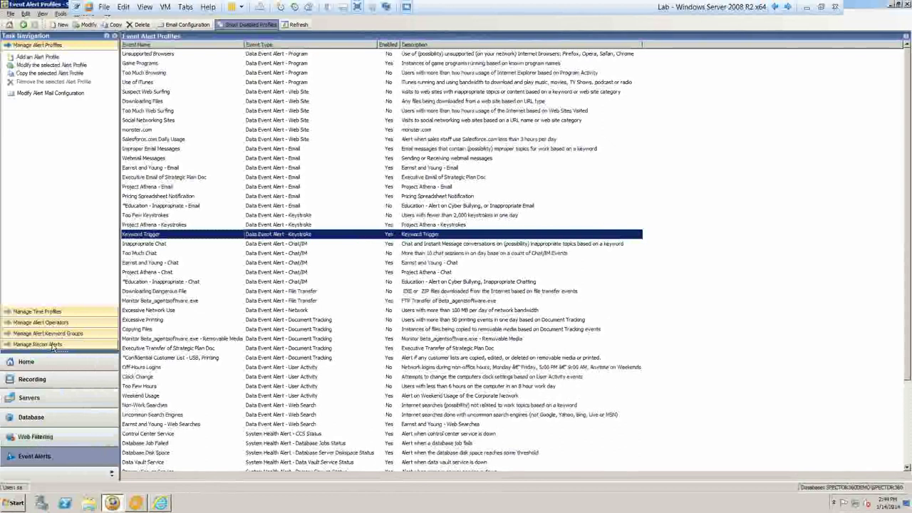
click(53, 346)
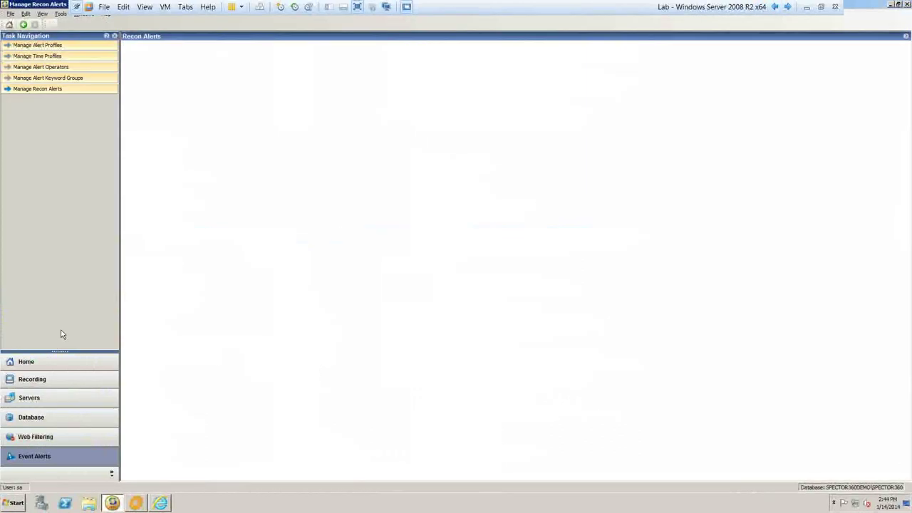
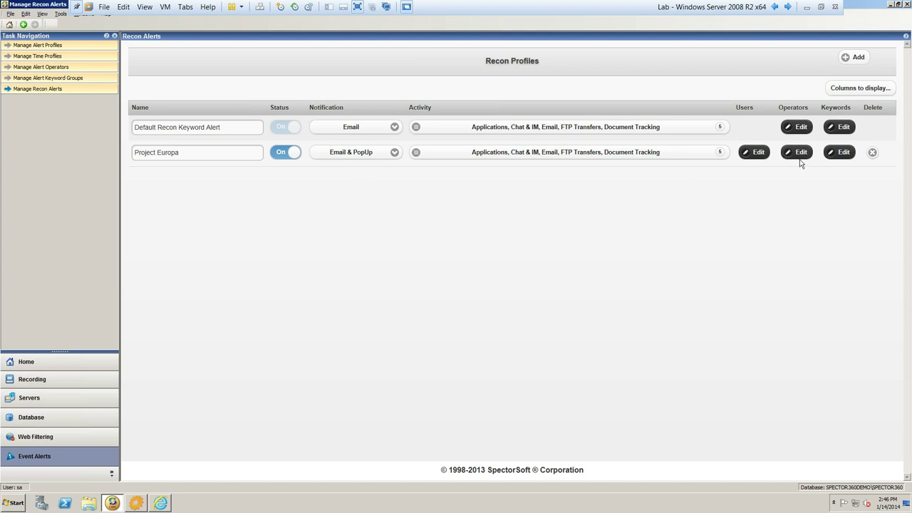
- Review the Project Europa keyword list, show the monitored computers, then switch to the Windows 7 VM
click(845, 152)
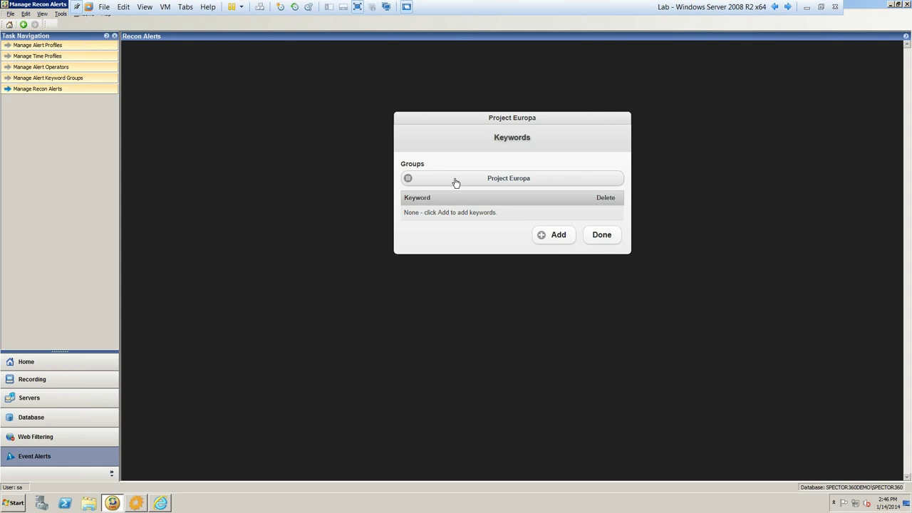
click(603, 235)
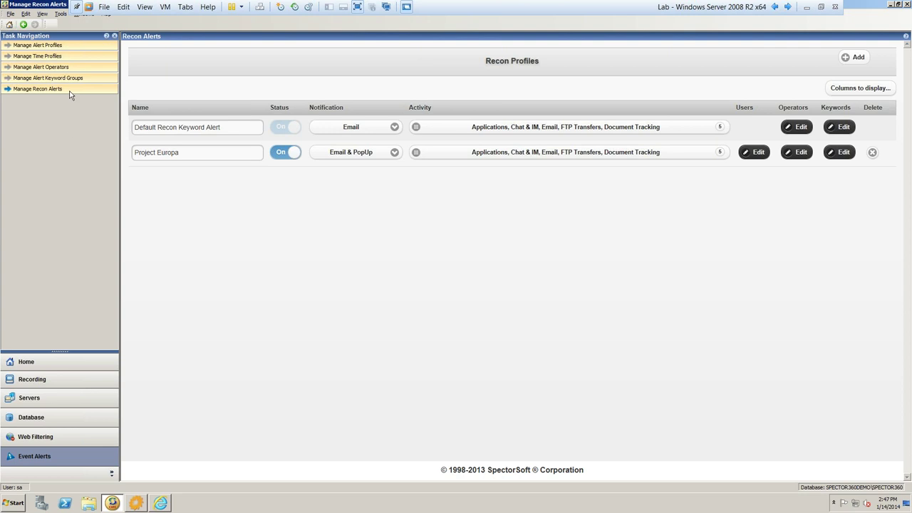
click(63, 381)
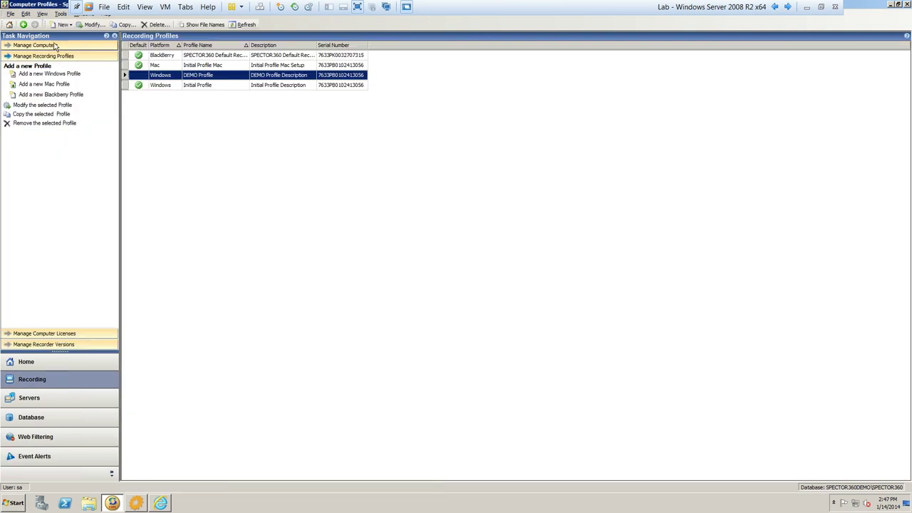
click(55, 45)
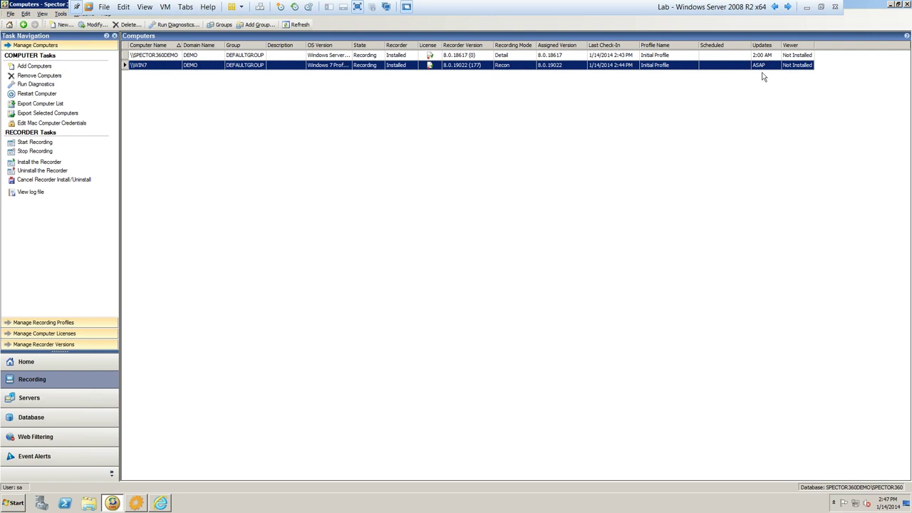
click(789, 7)
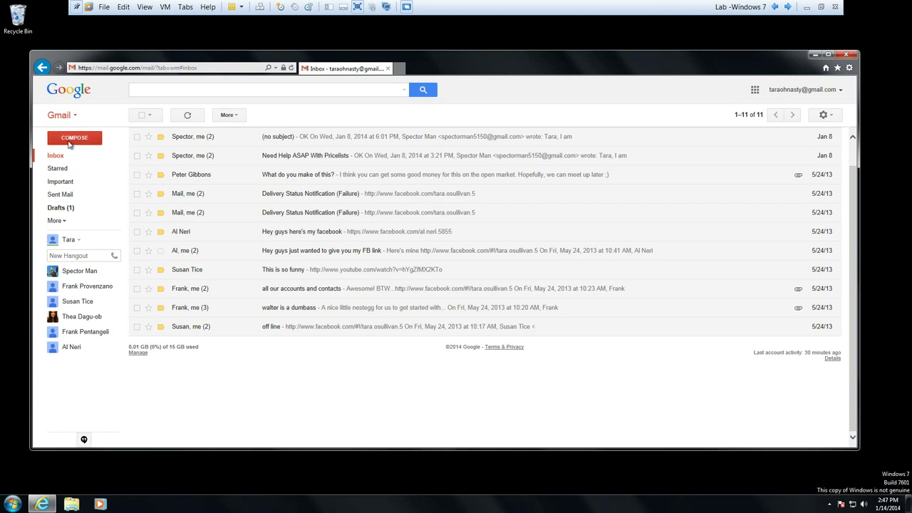
- Send a contact an email titled 'Keep This A Secret' saying 'I have information on the Europa project.'
click(74, 140)
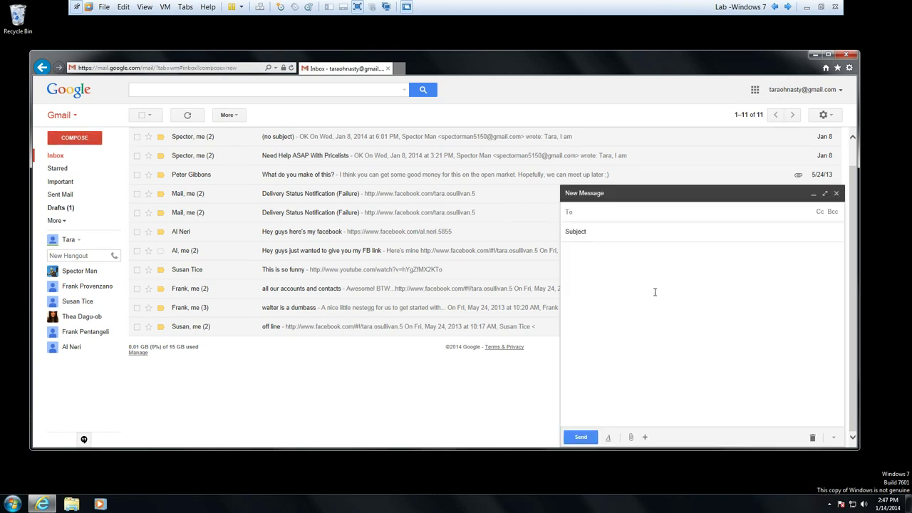
text(Frank)
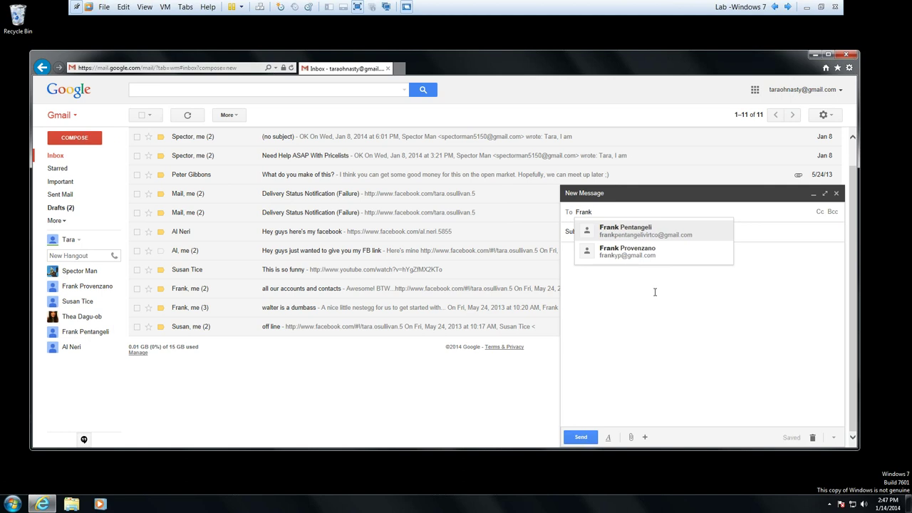
key(Down)
click(645, 230)
click(613, 231)
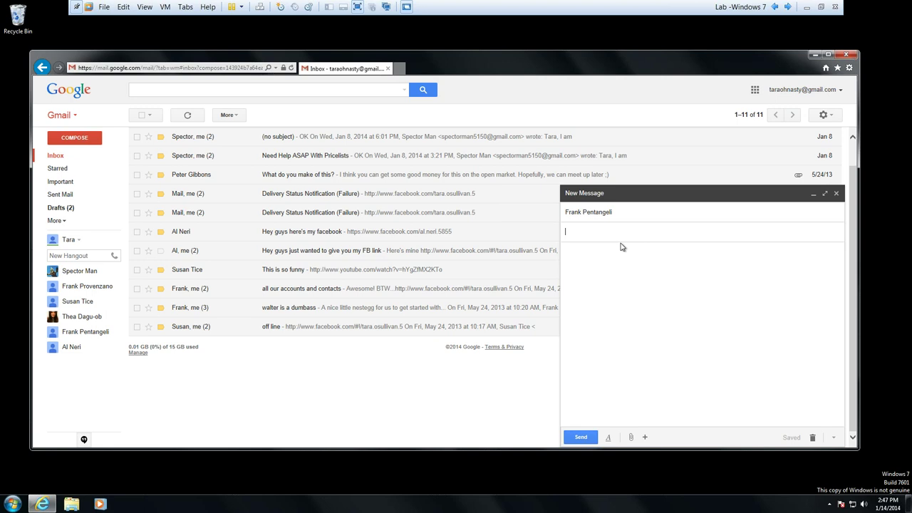
text(Keep This )
text(A Secret)
text(I have )
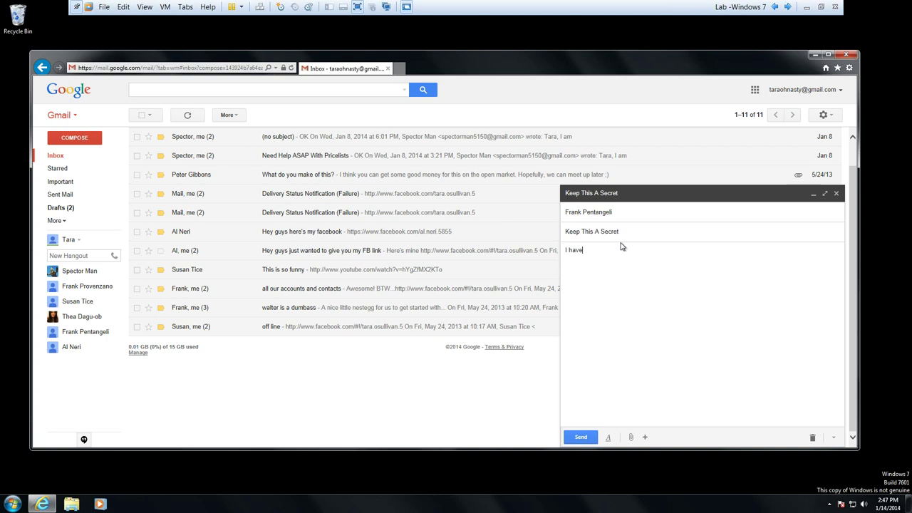
text(information on the Europa project)
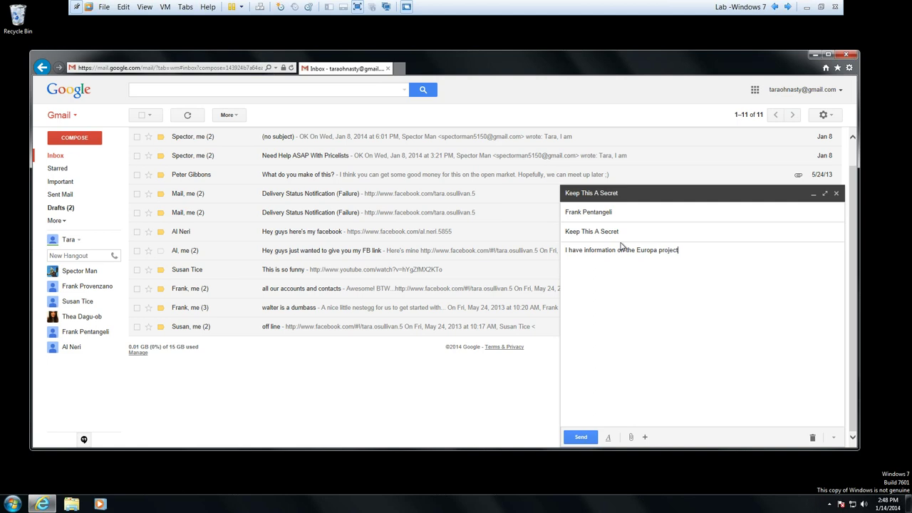
text(. Call me after)
text( wor)
text(Tara)
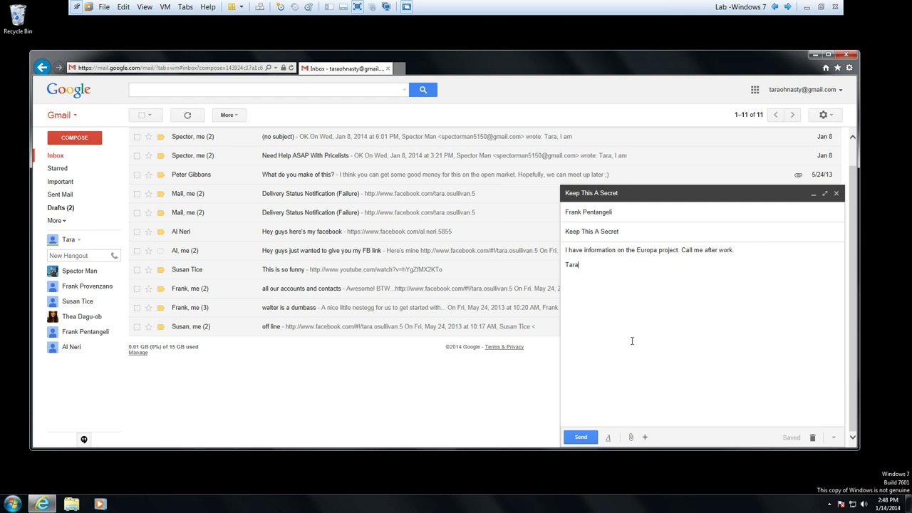
click(581, 438)
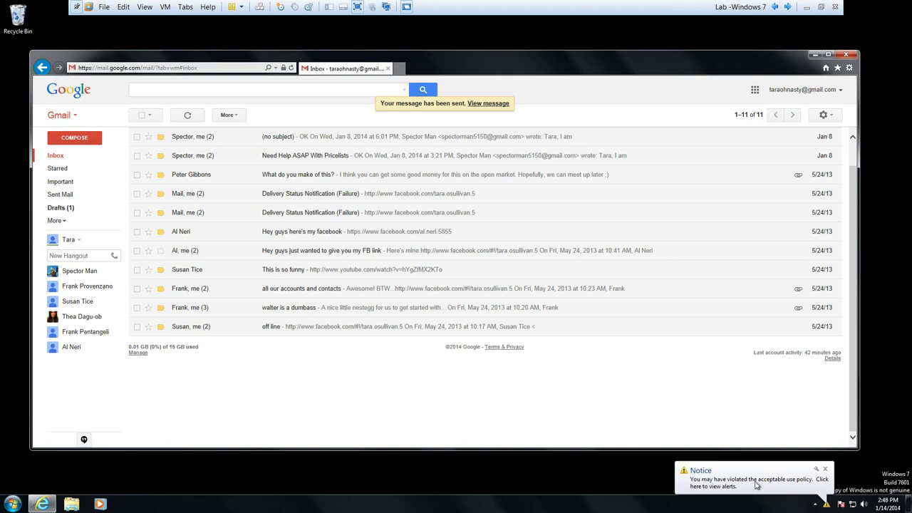
- View the violation notice flagging secret, Europa and Europa Project, then return to the server VM
click(757, 484)
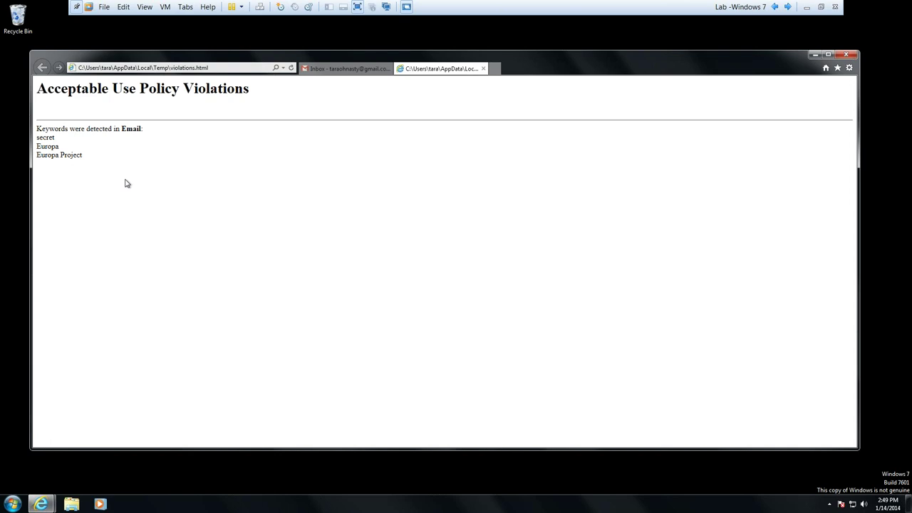
click(775, 7)
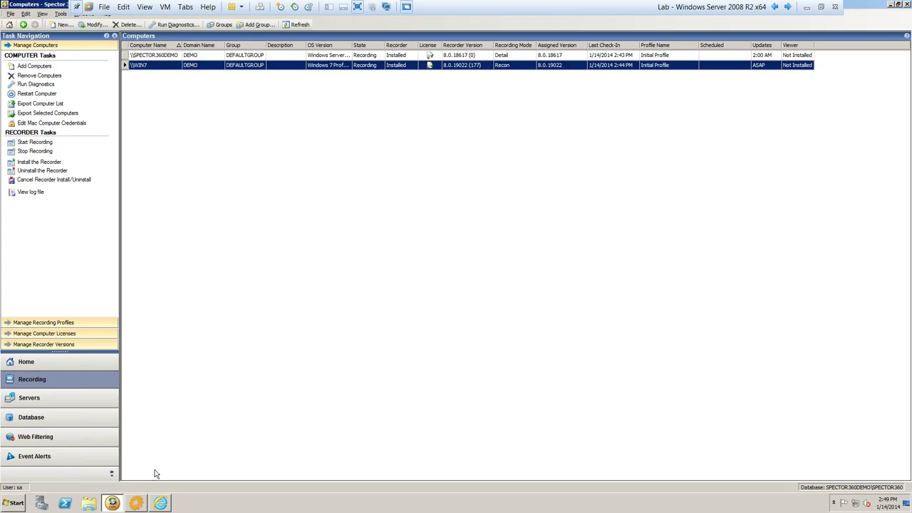
- Refresh Gmail, read the newest SPECTOR360 RECON Keyword Alert for Project Europa, then minimize the browser
click(160, 504)
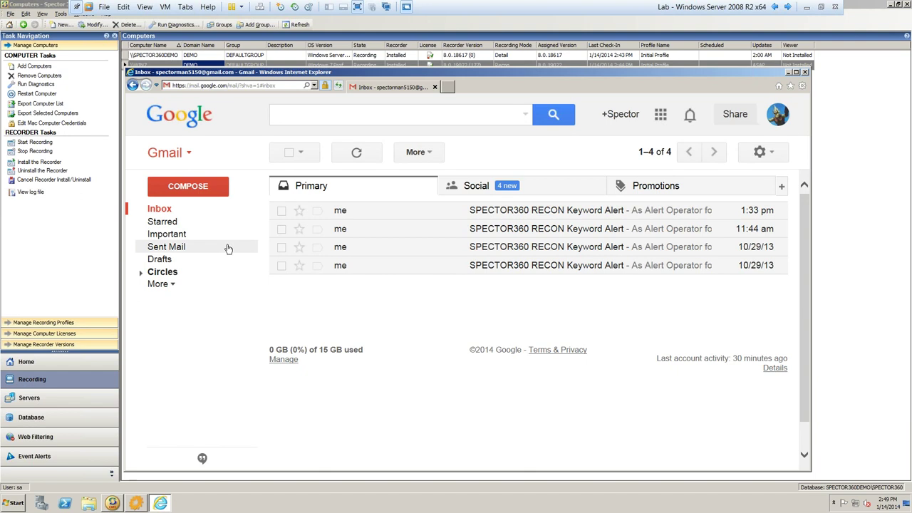
click(160, 210)
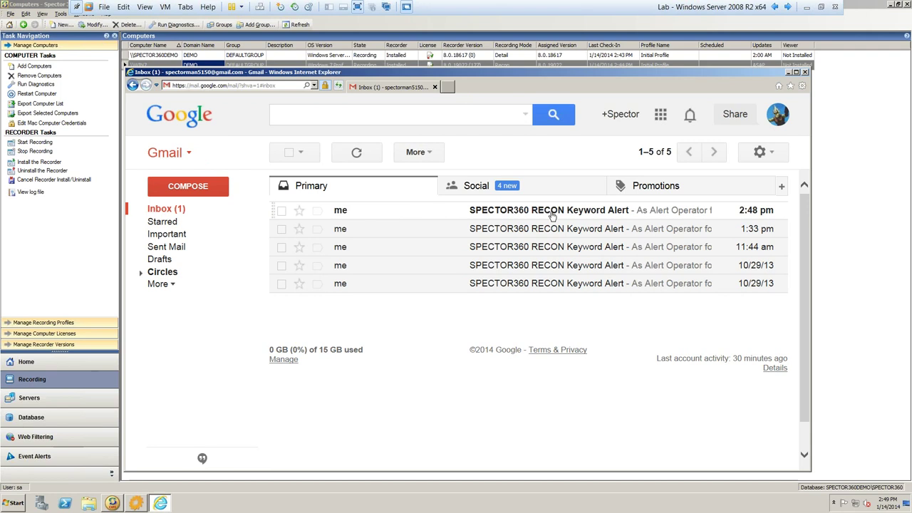
click(592, 215)
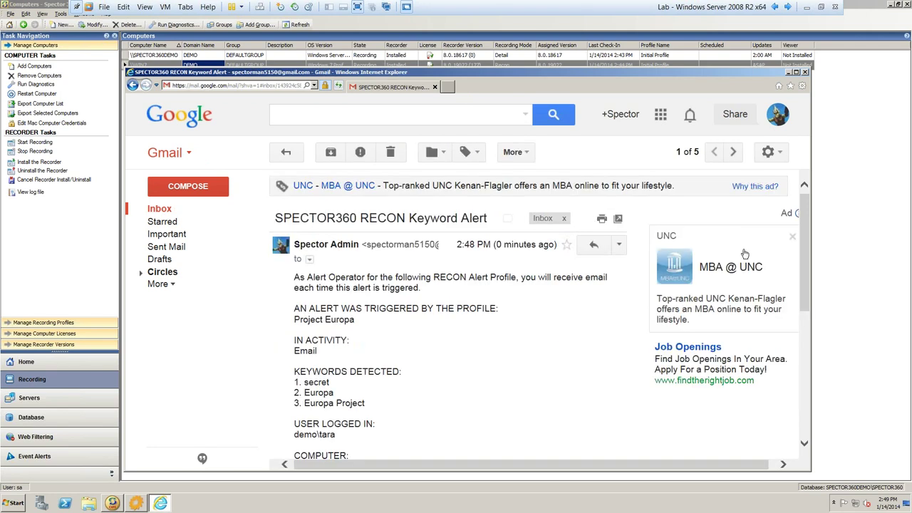
drag(809, 209, 807, 249)
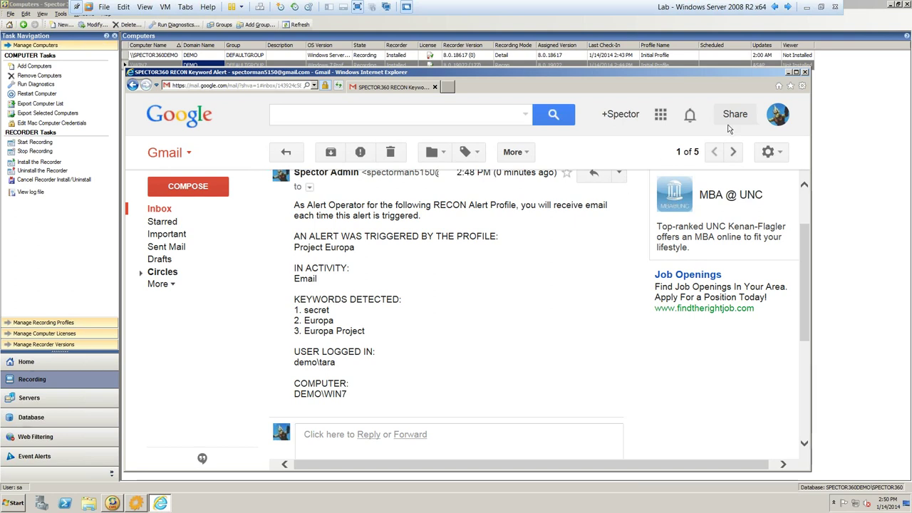
click(793, 74)
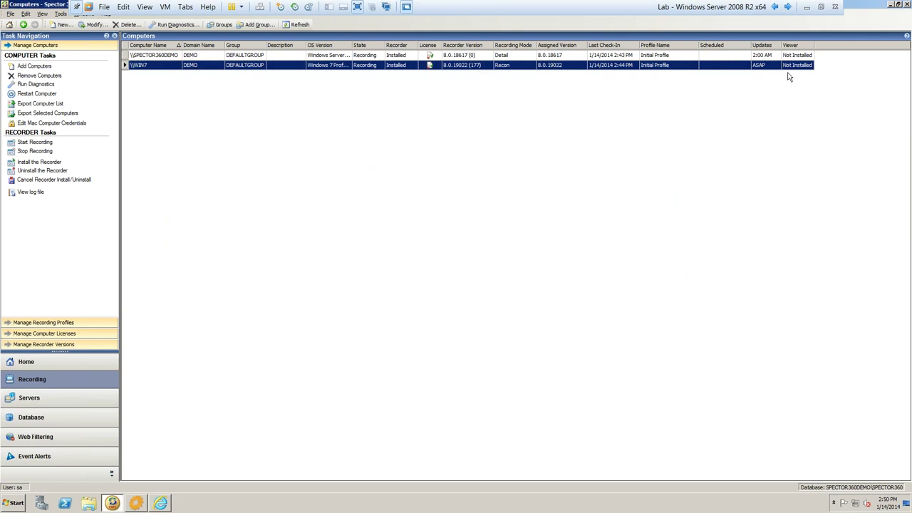
right_click(506, 67)
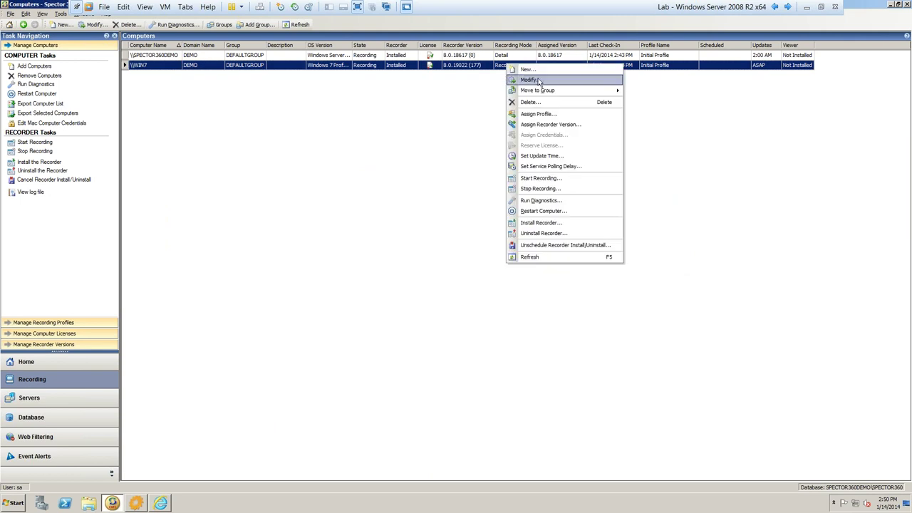
click(541, 80)
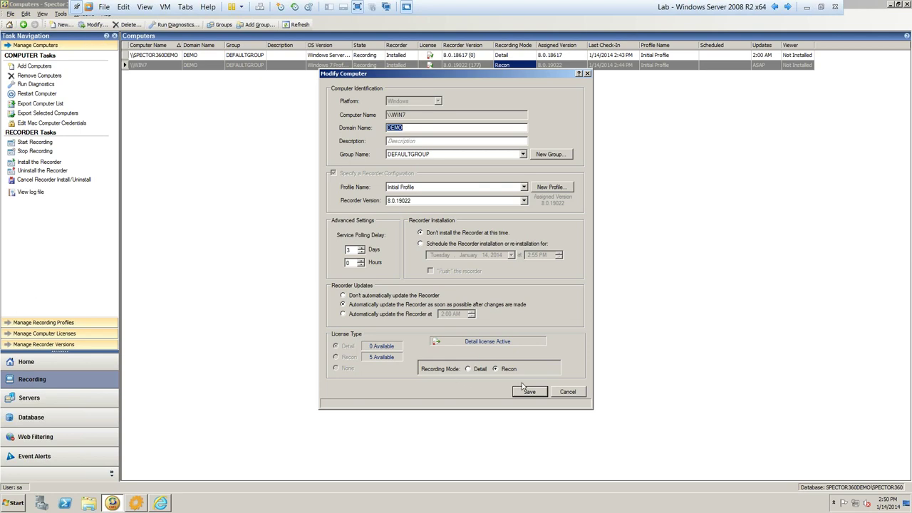
click(568, 391)
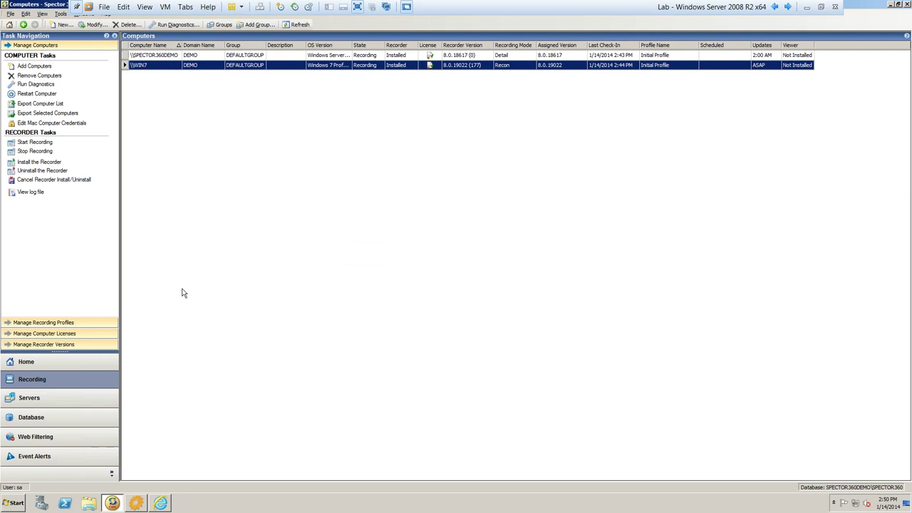
- Go to the console's Home page, minimize the VM, and jump to the closing 'What Next?' slide
click(81, 369)
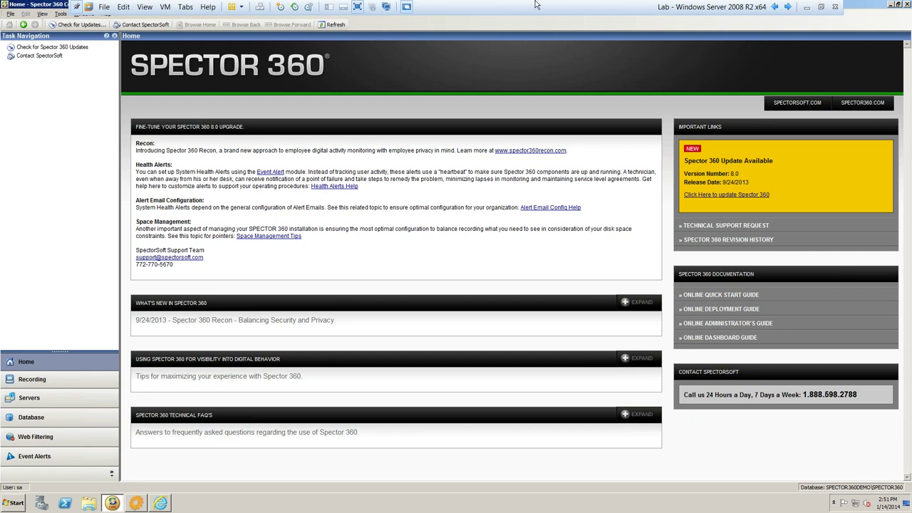
click(808, 7)
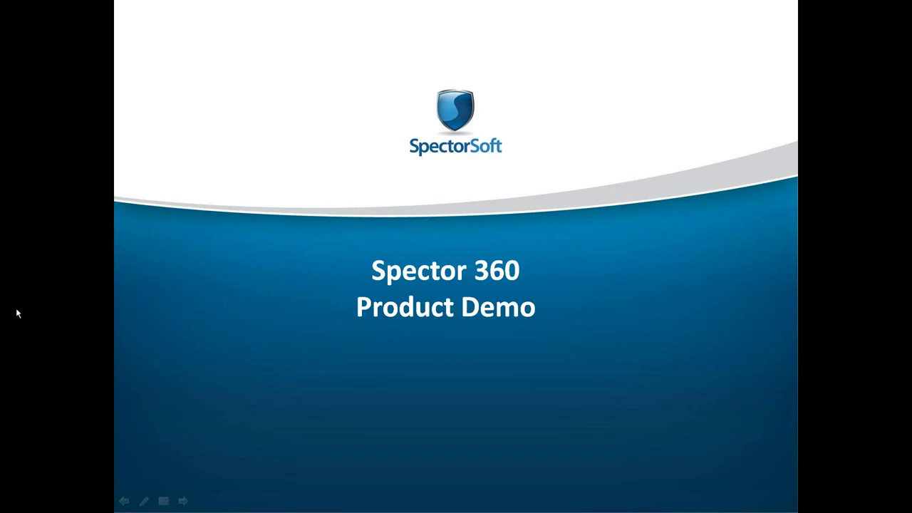
key(End)
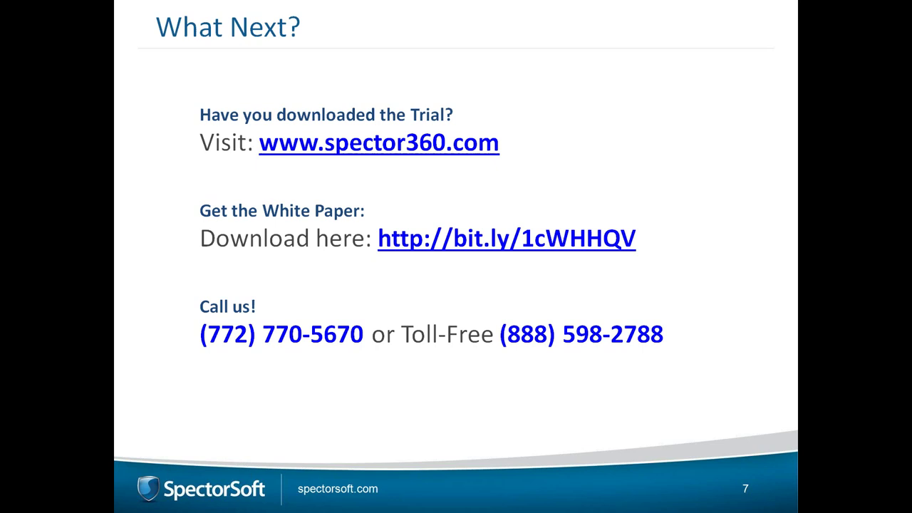